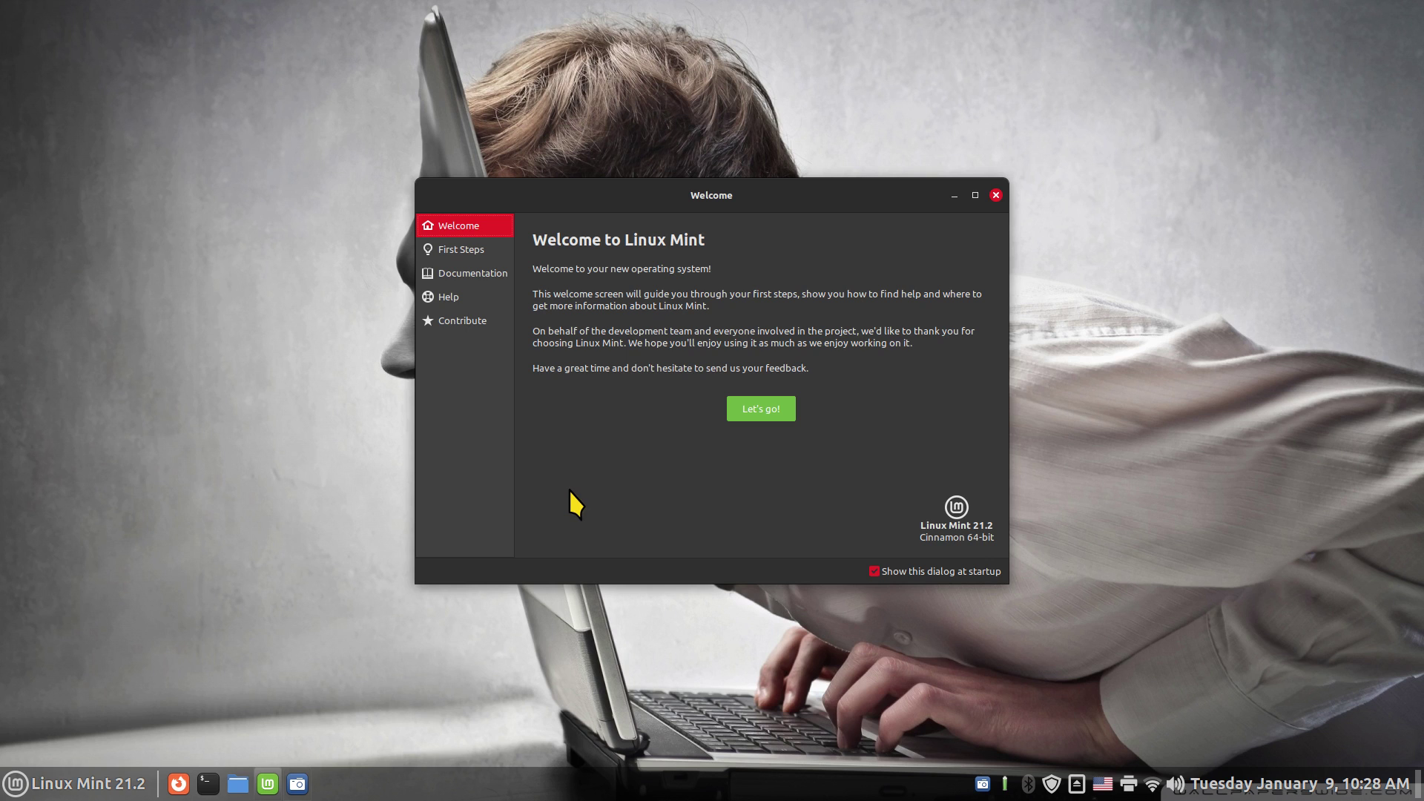
Open System Settings from the panel menu, scroll to Hardware, close it, then close the Welcome screen
right_click(538, 785)
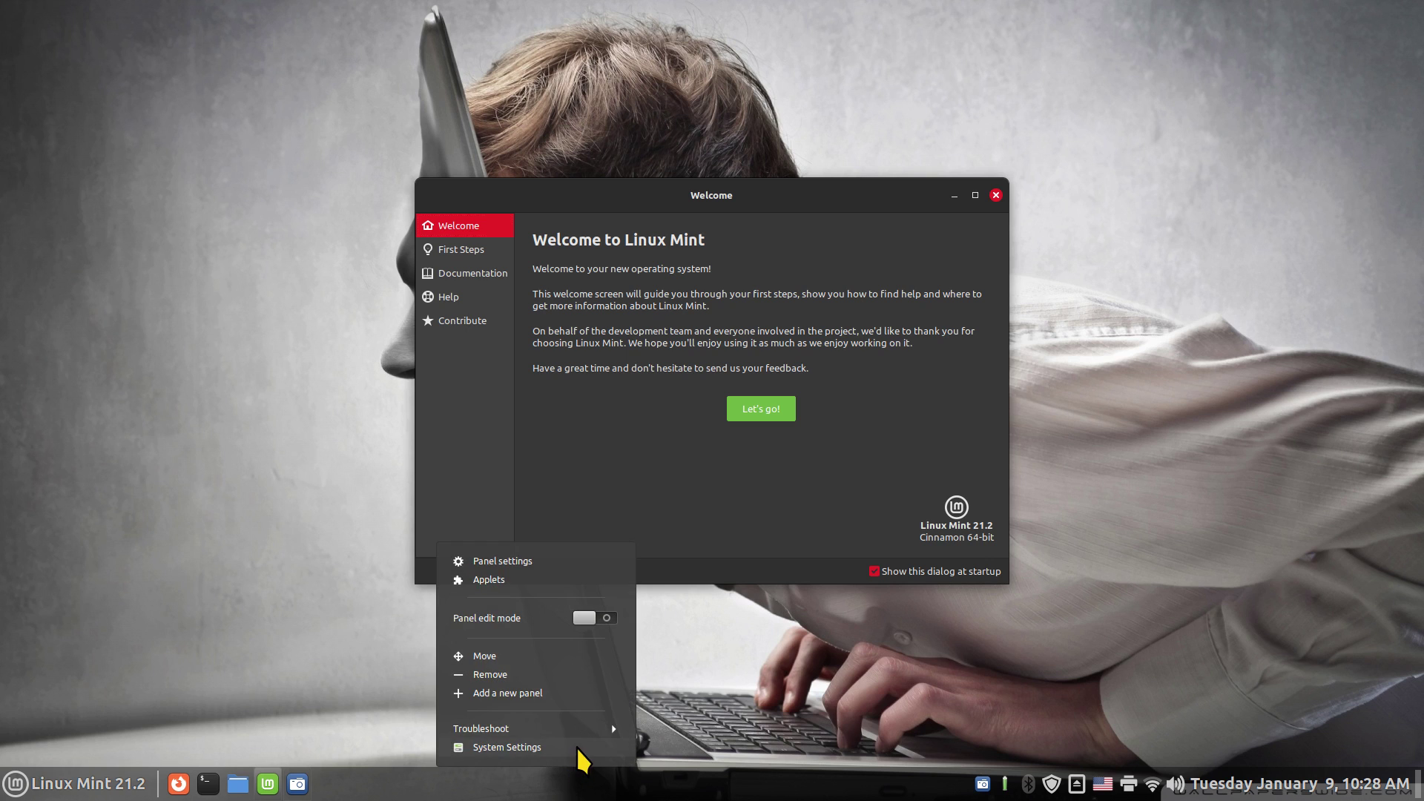
left_click(586, 747)
scroll(785, 577, "down", 5)
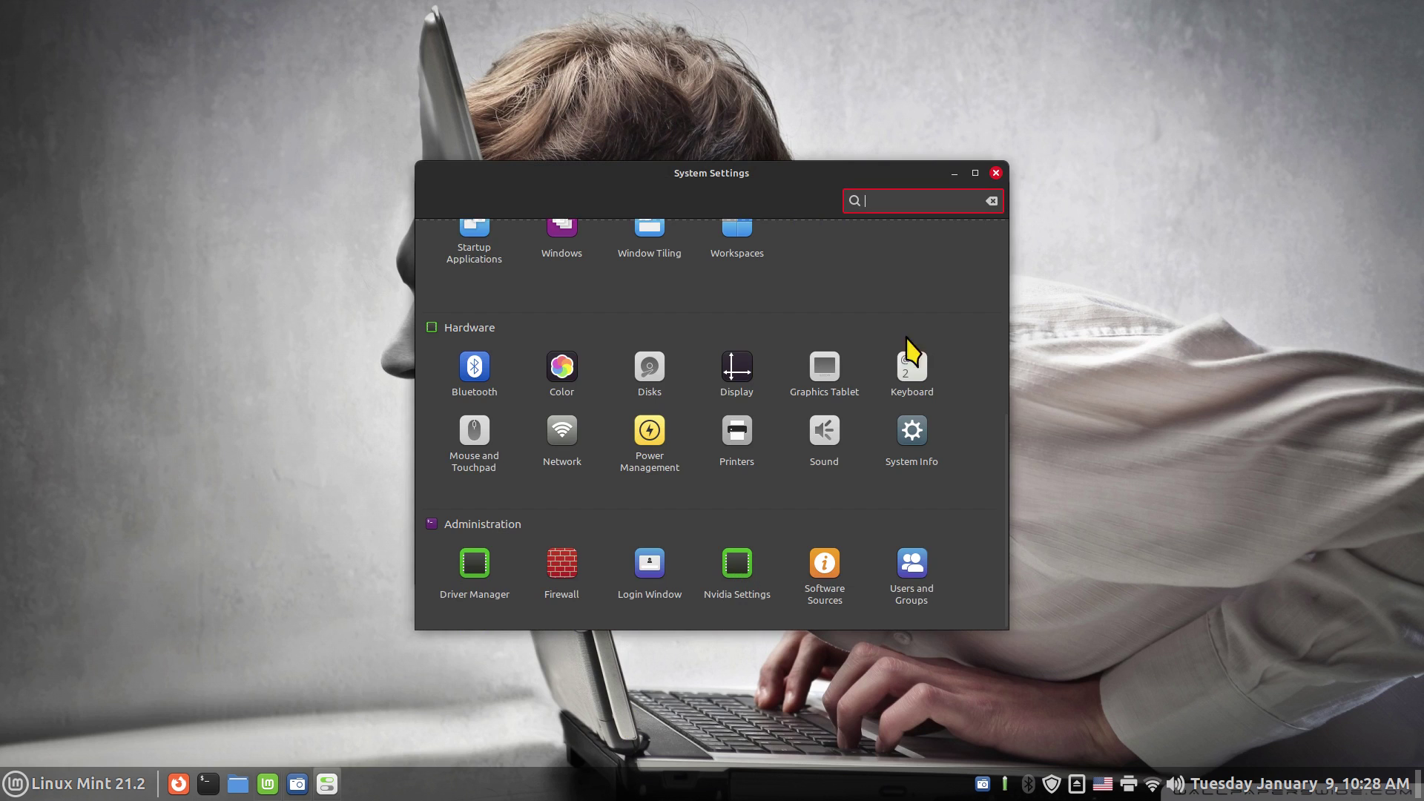
left_click(996, 173)
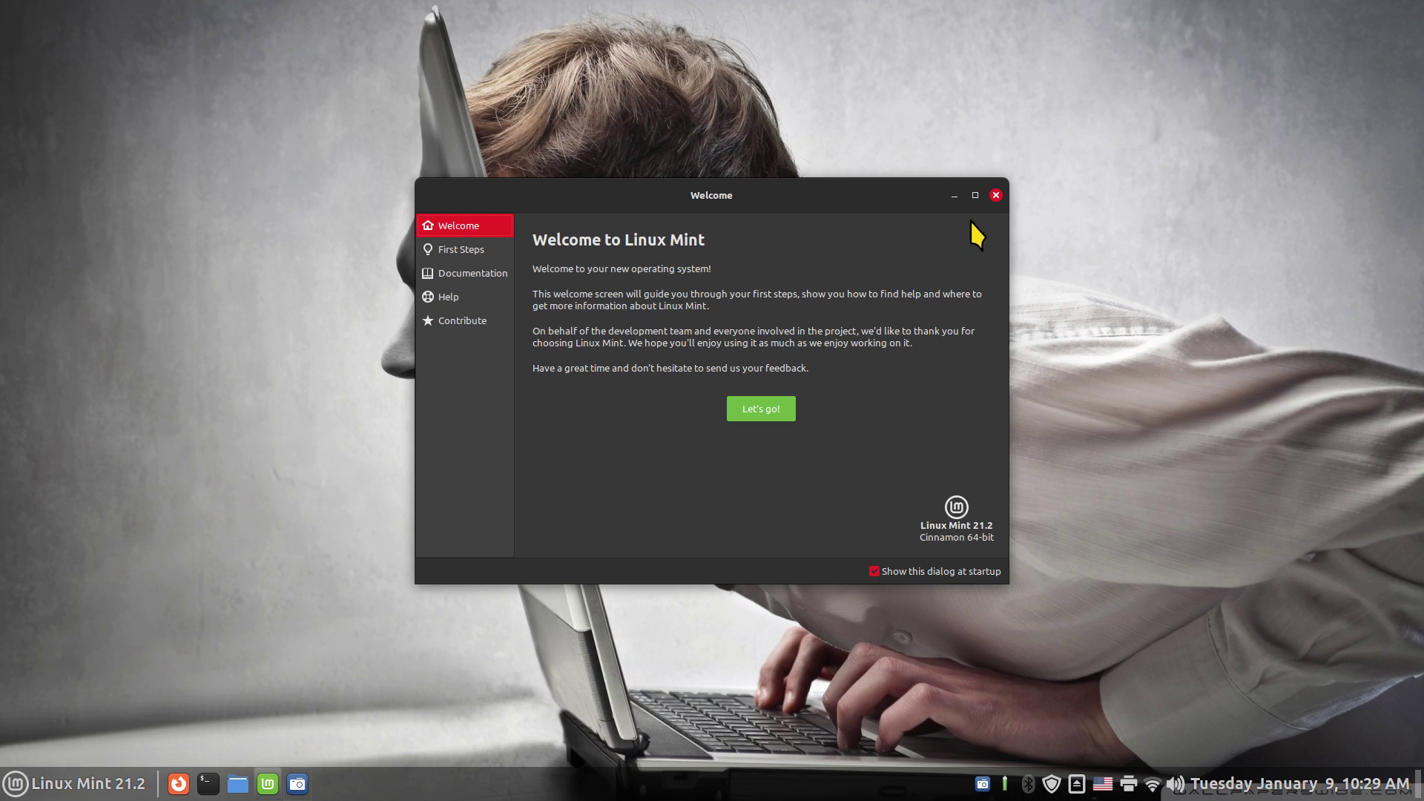
left_click(996, 196)
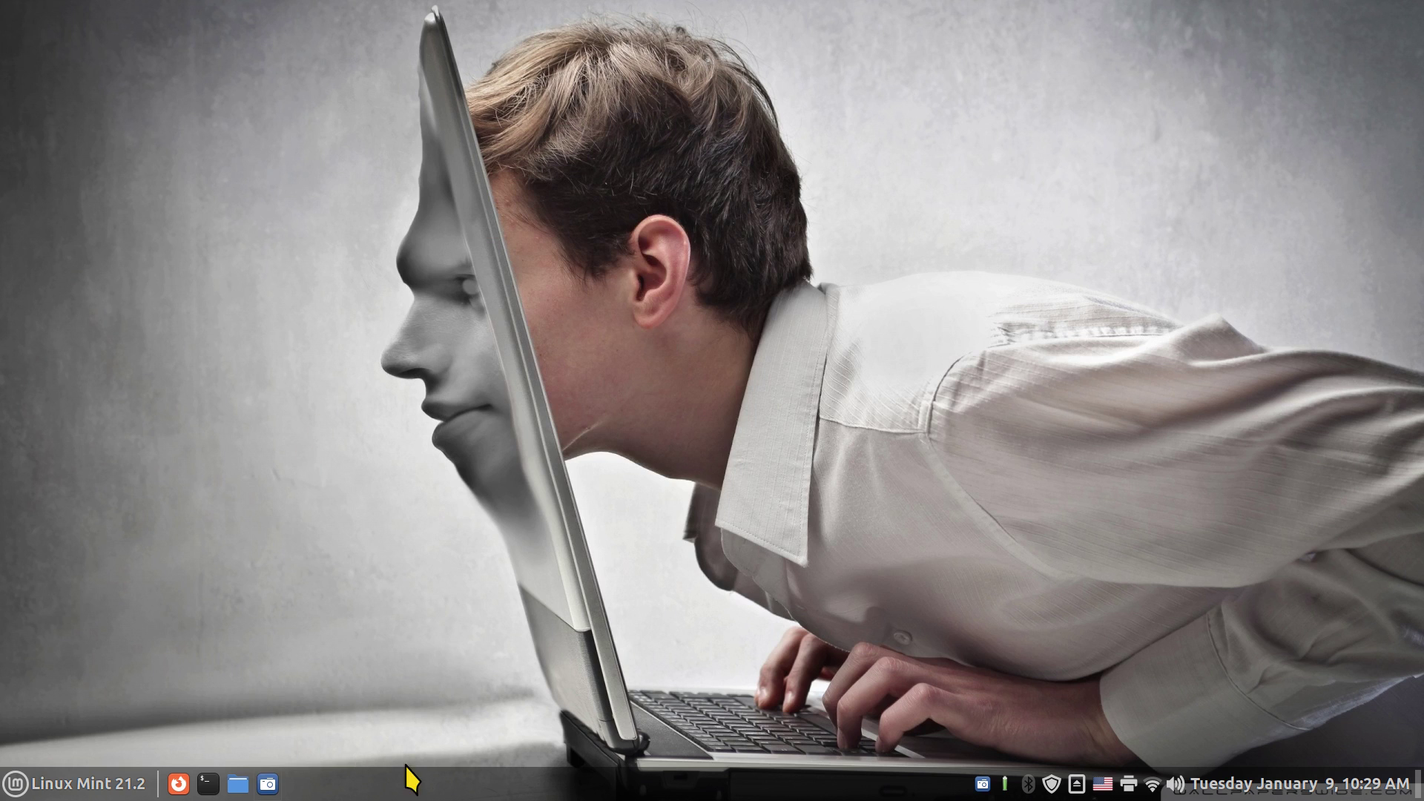
Open System Settings > Display, check the resolution list, keep 1920 × 1080 (16:9), and go back
right_click(486, 786)
left_click(488, 752)
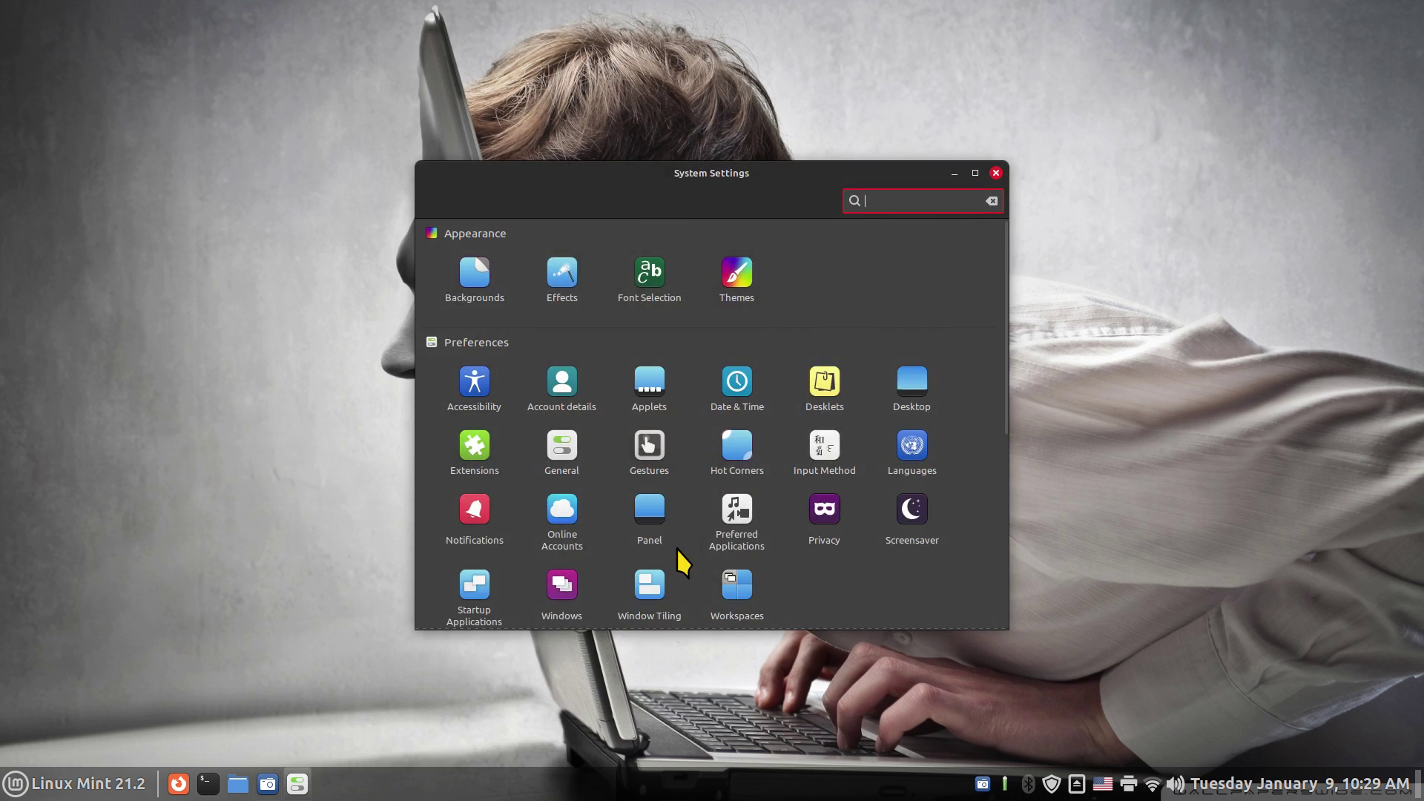
scroll(679, 549, "down", 5)
left_click(748, 429)
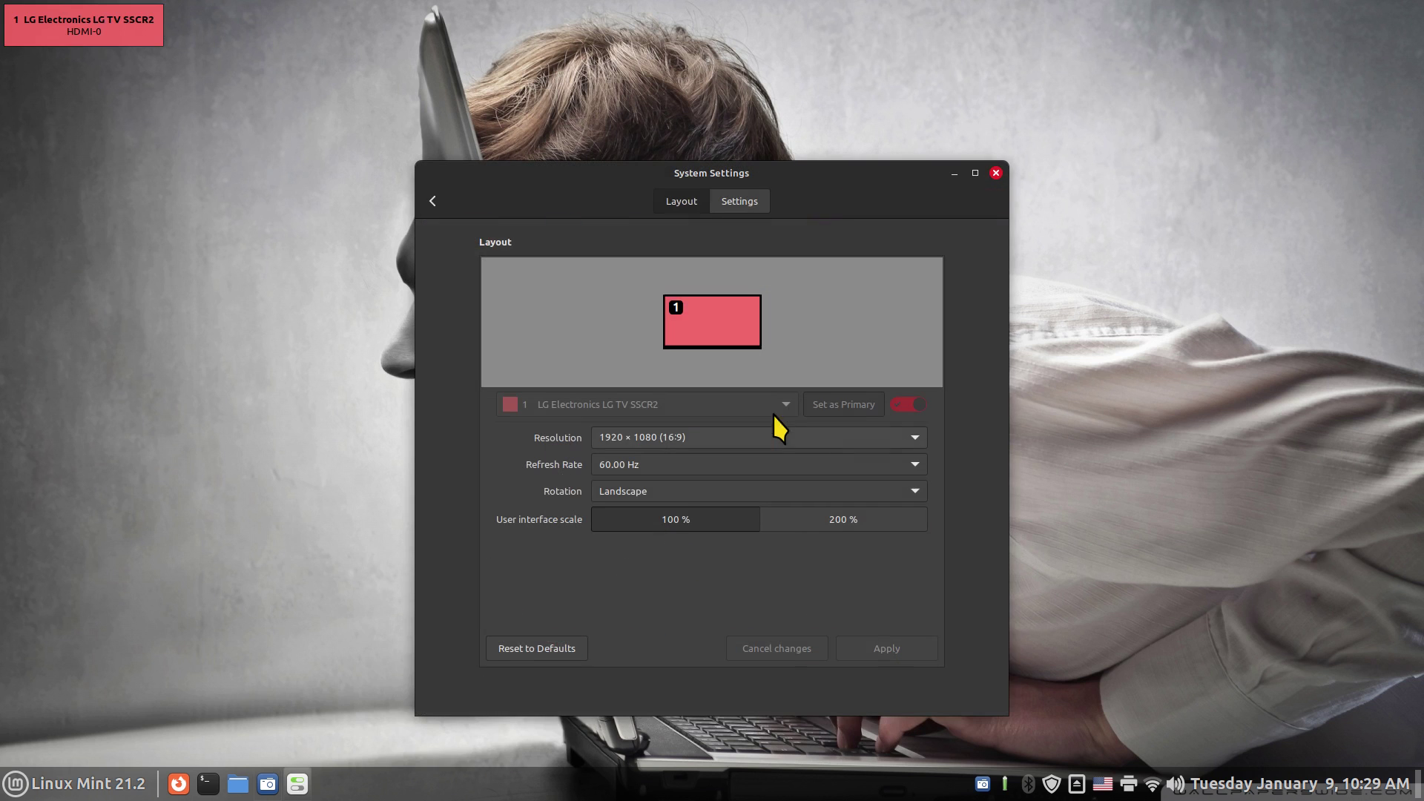
left_click(706, 435)
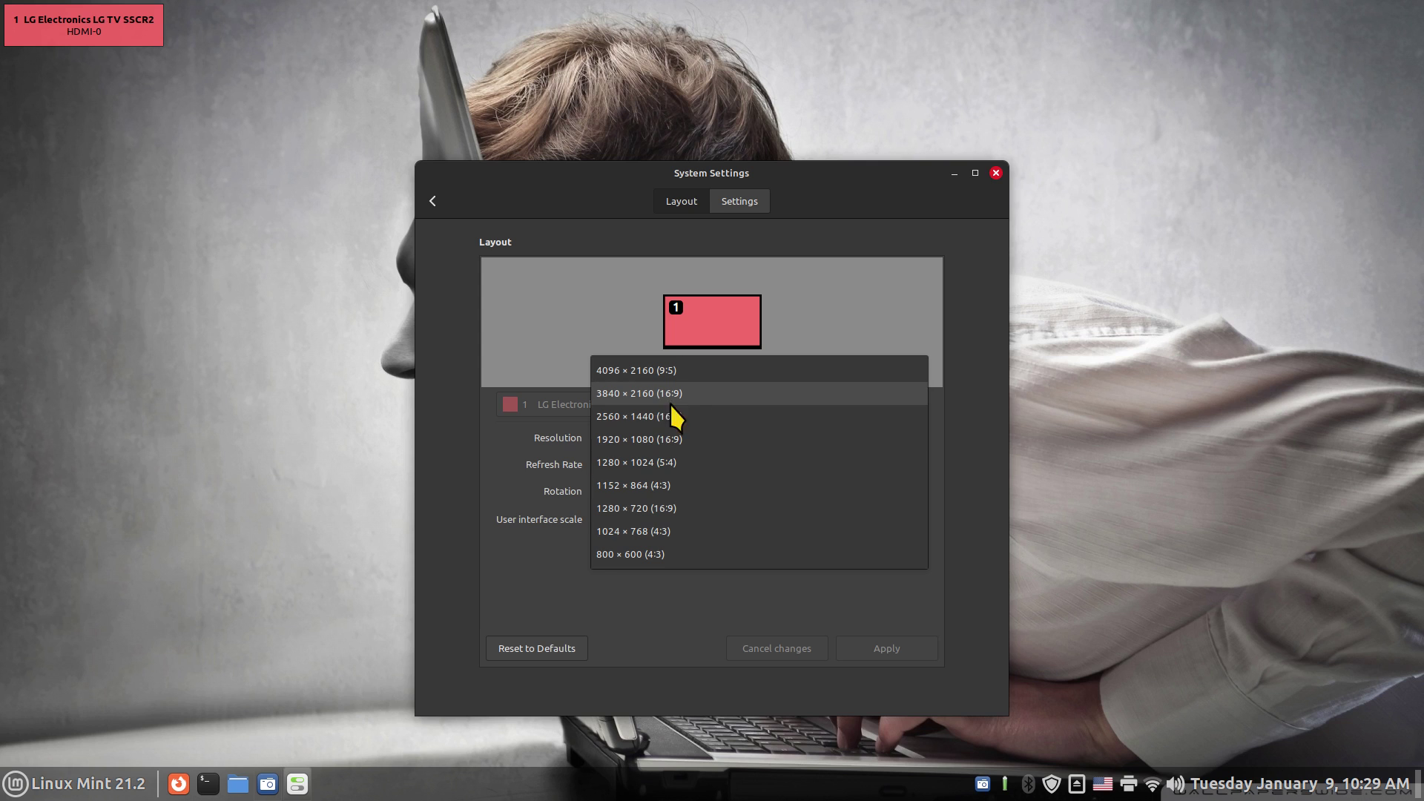
left_click(687, 623)
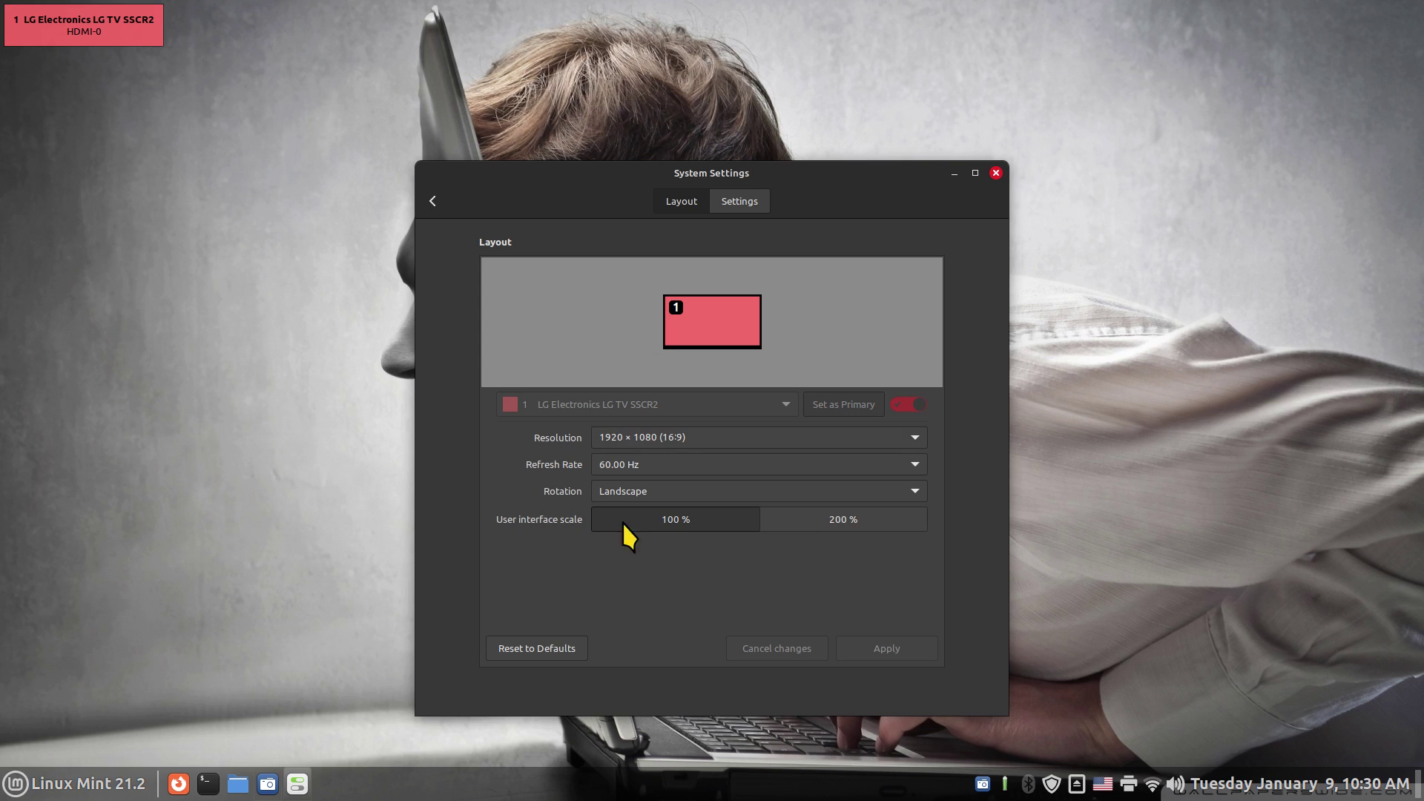
left_click(433, 200)
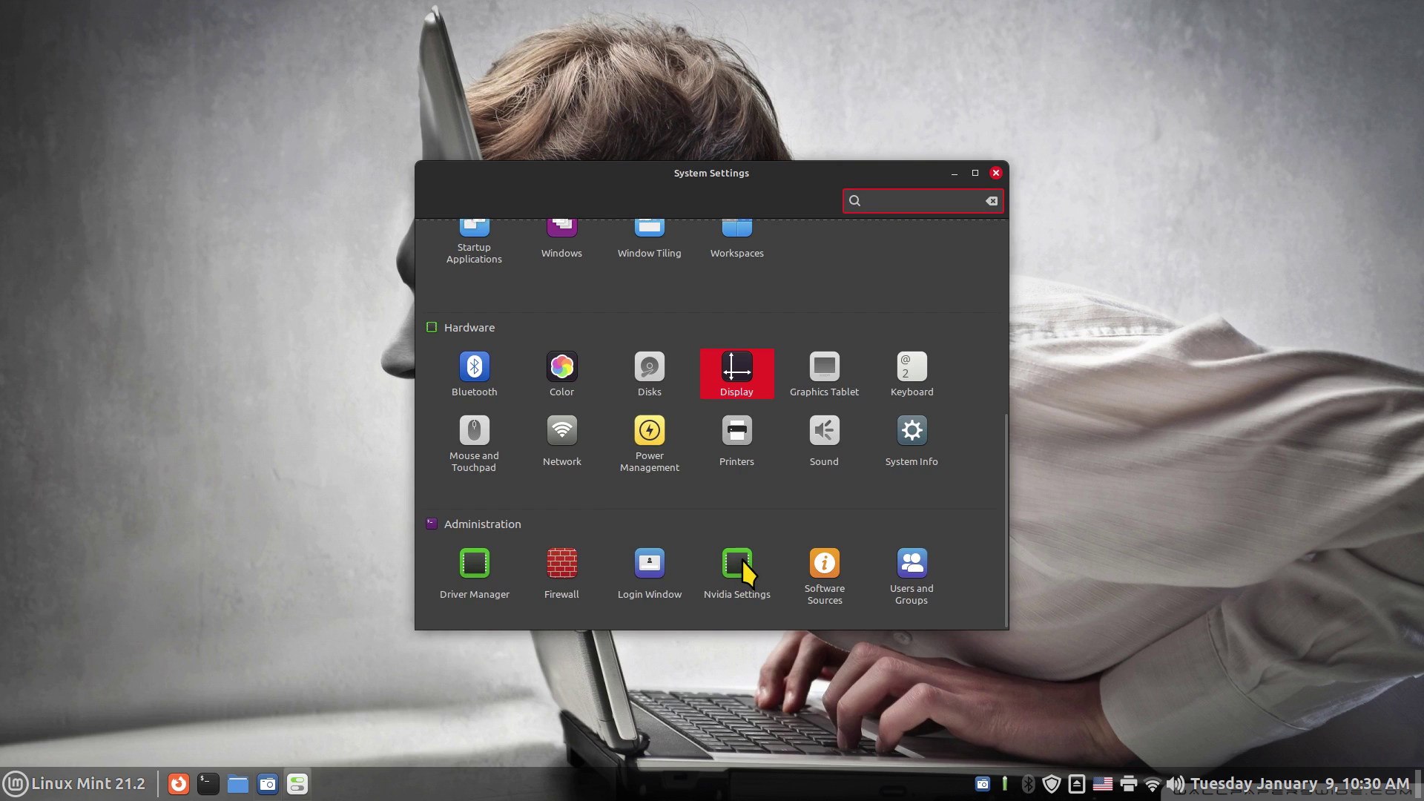
left_click(488, 567)
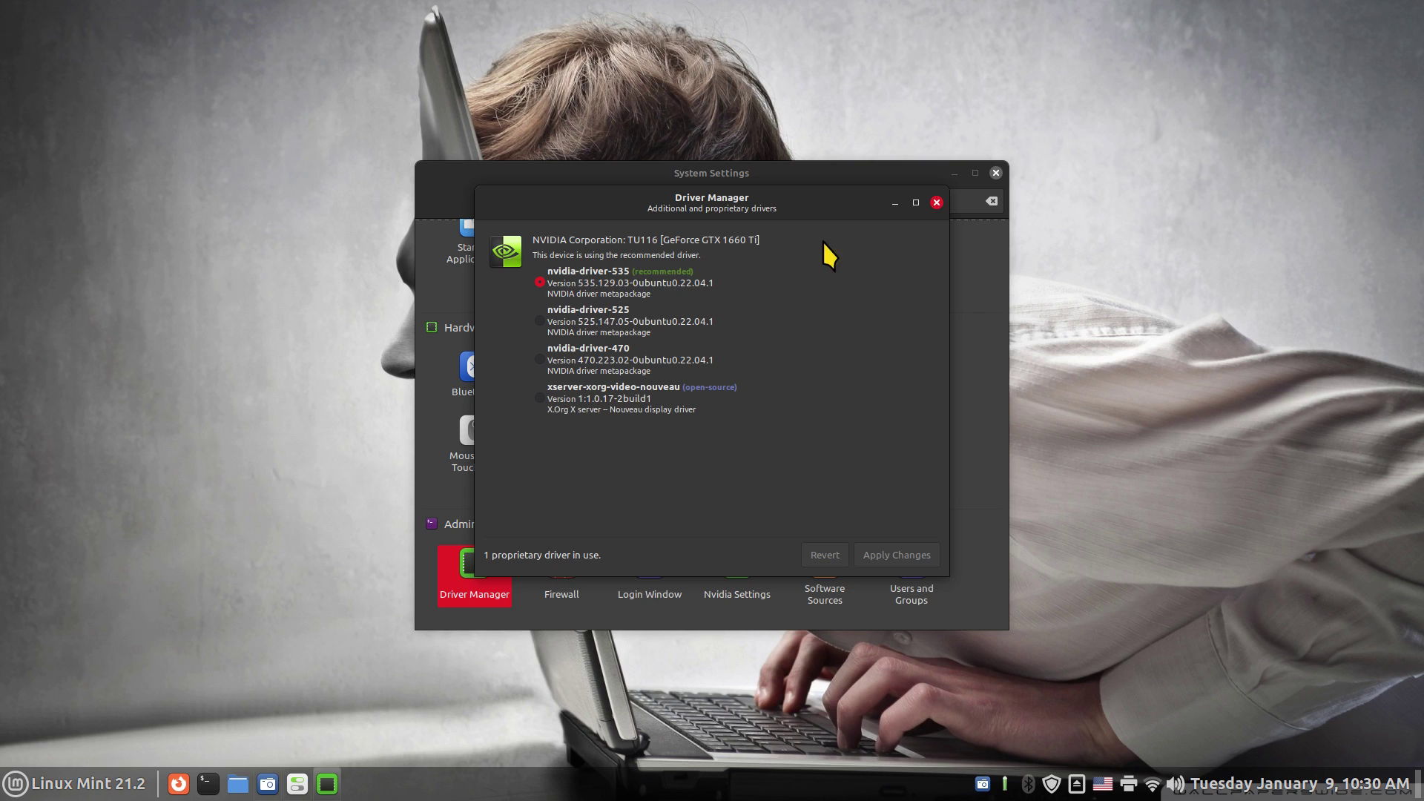
left_click(936, 202)
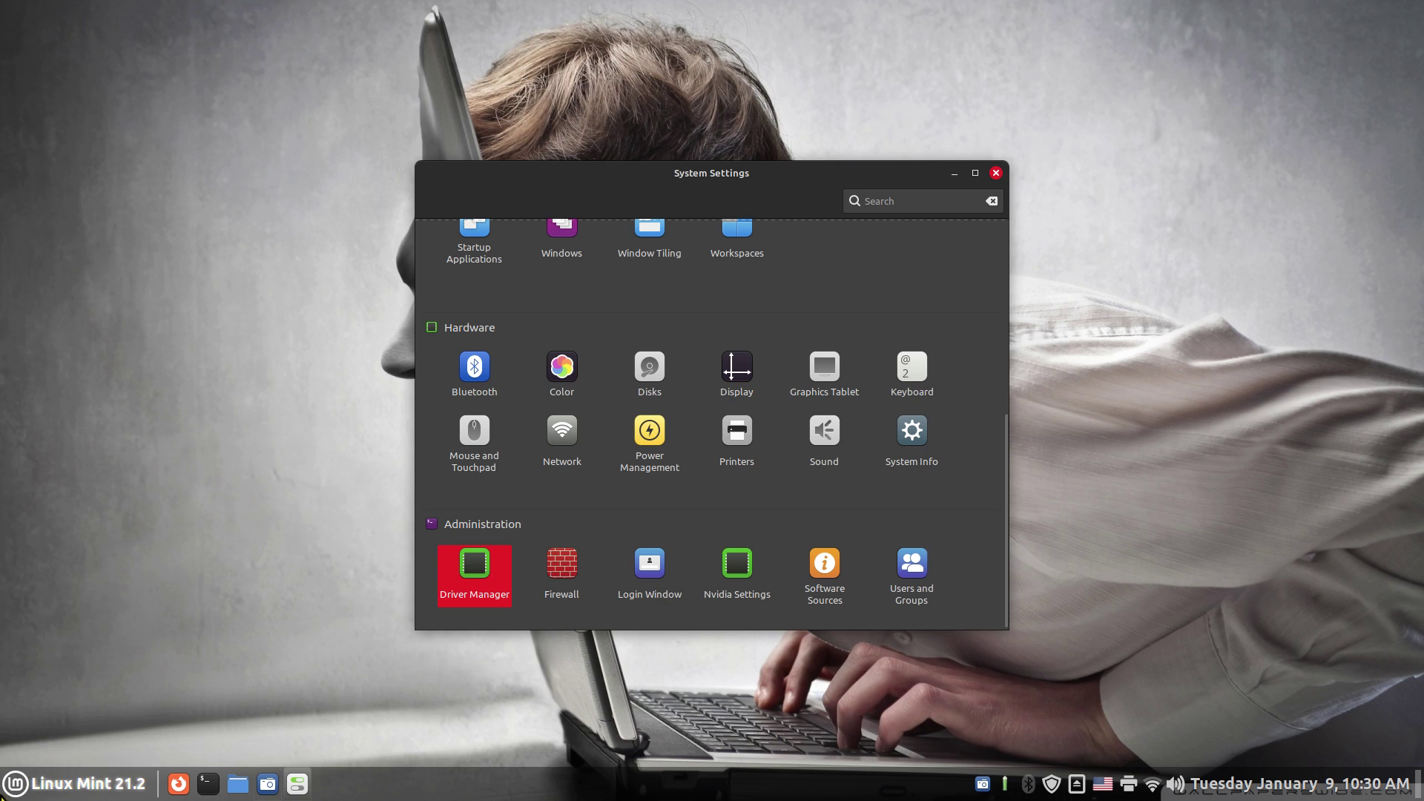
Launch NVIDIA X Server Settings and show its X Server Display Configuration page
left_click(739, 565)
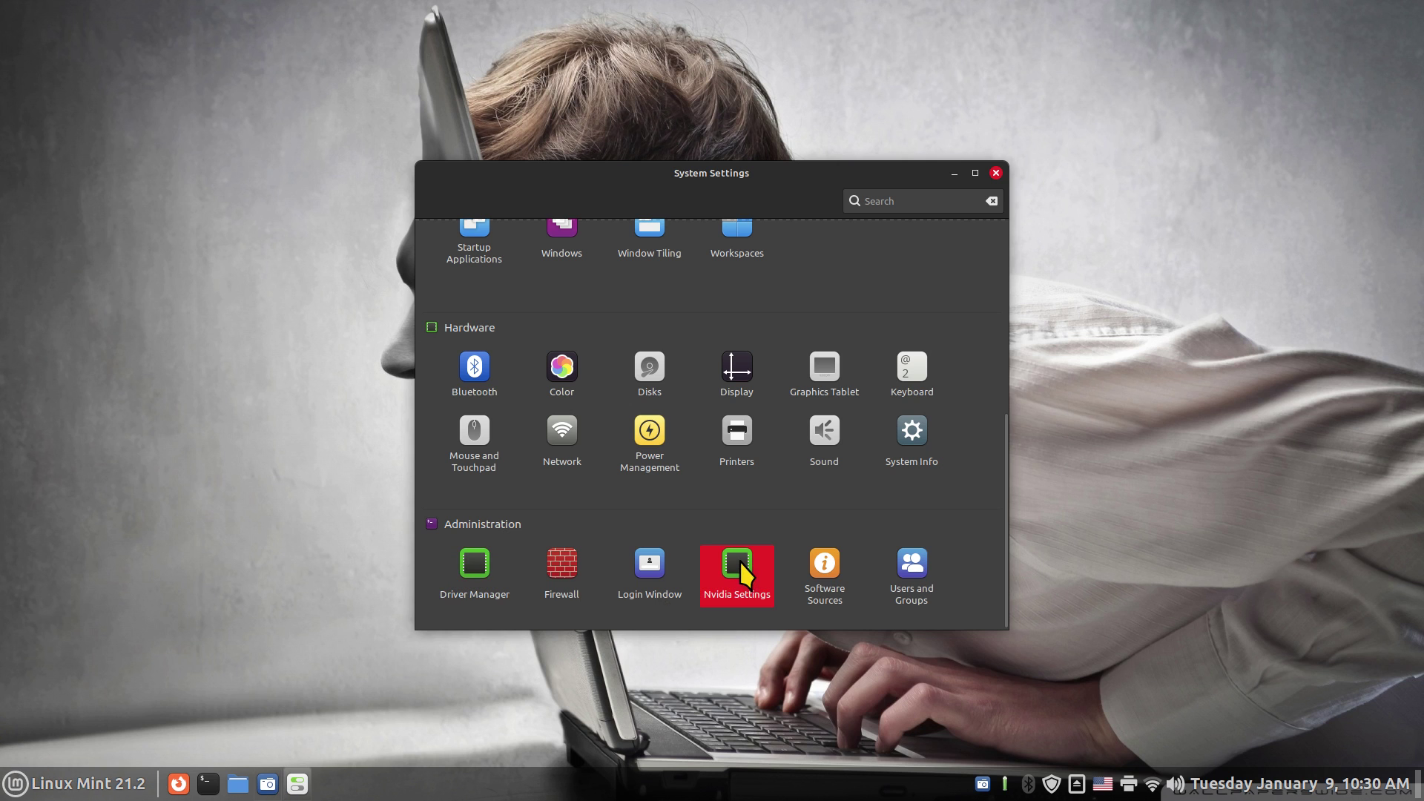
left_click_drag(233, 49, 390, 222)
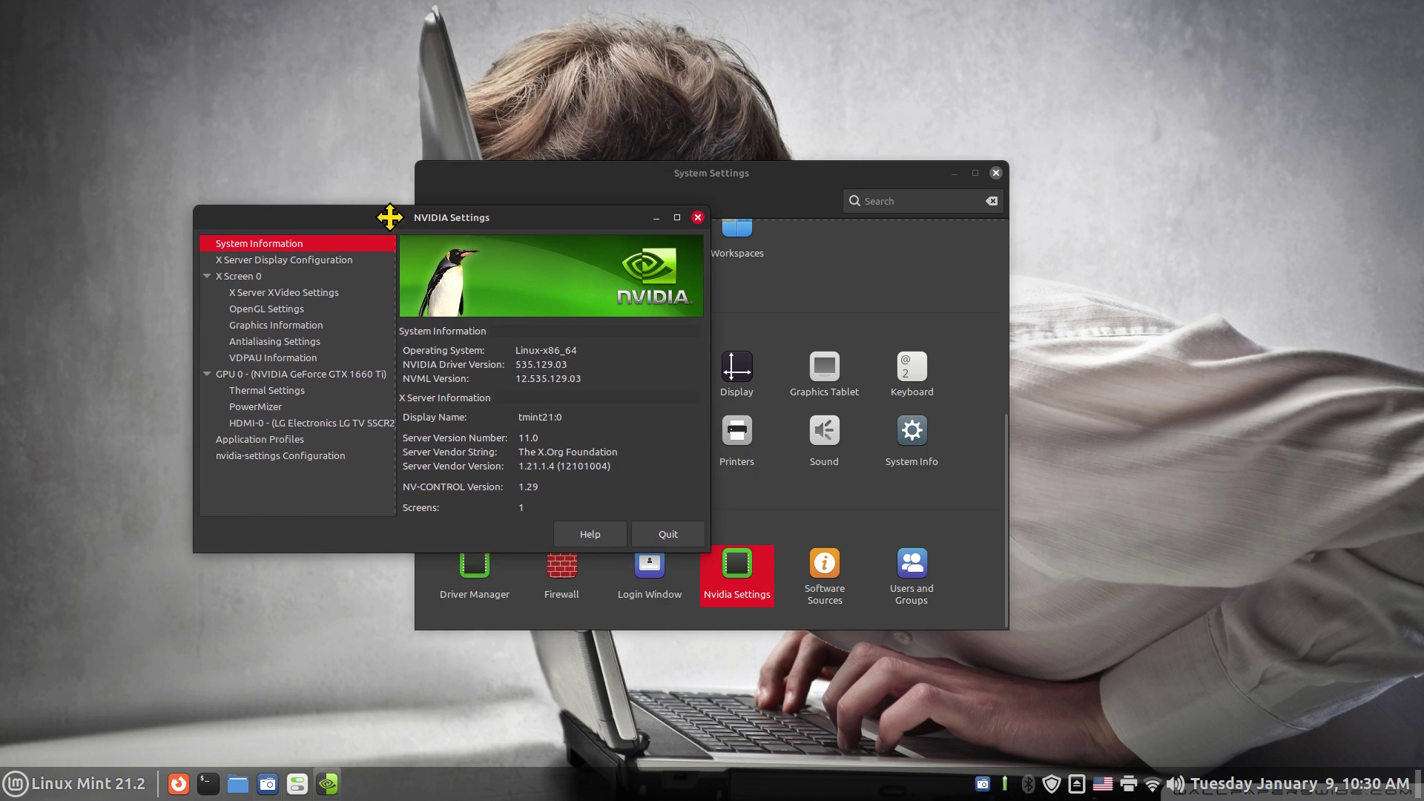
left_click(316, 267)
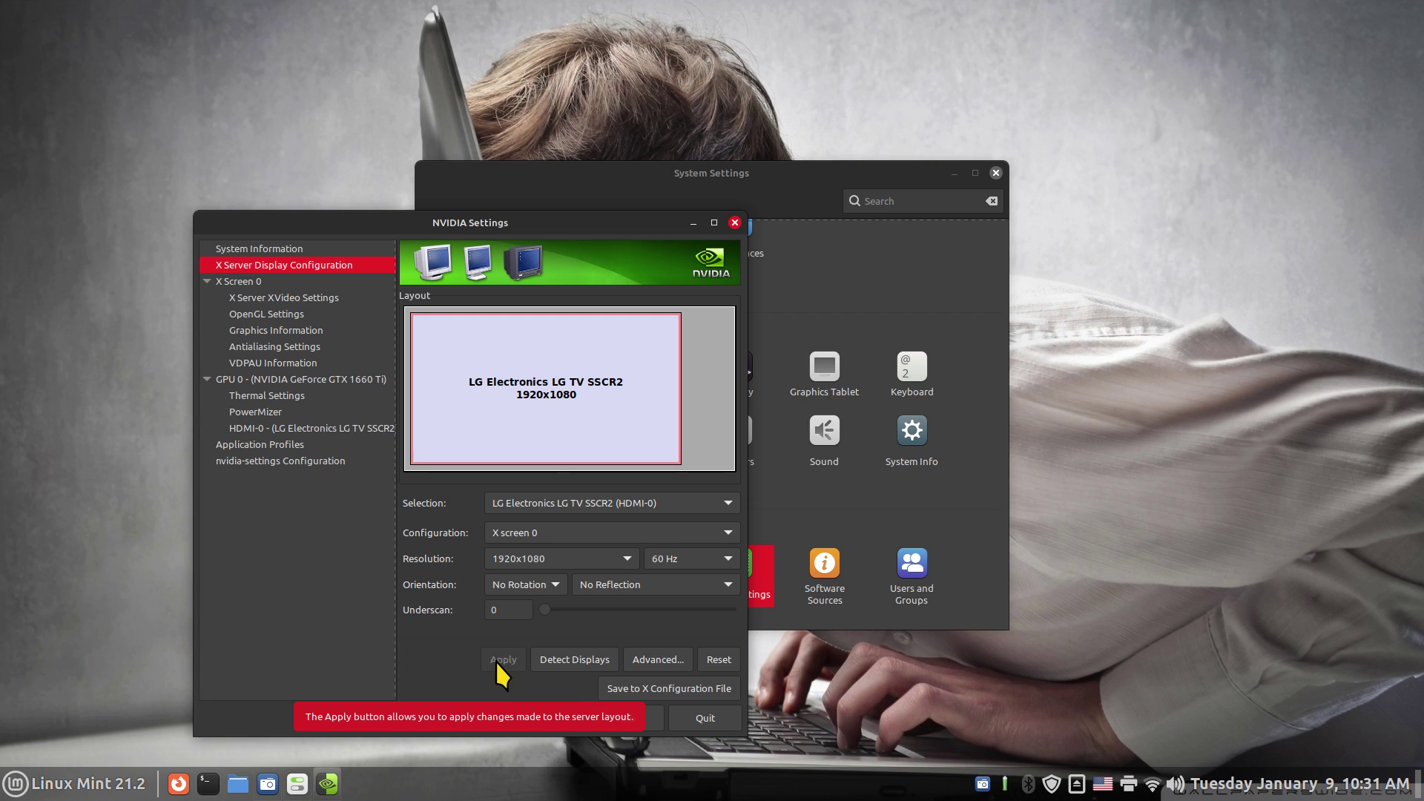
left_click_drag(569, 223, 581, 144)
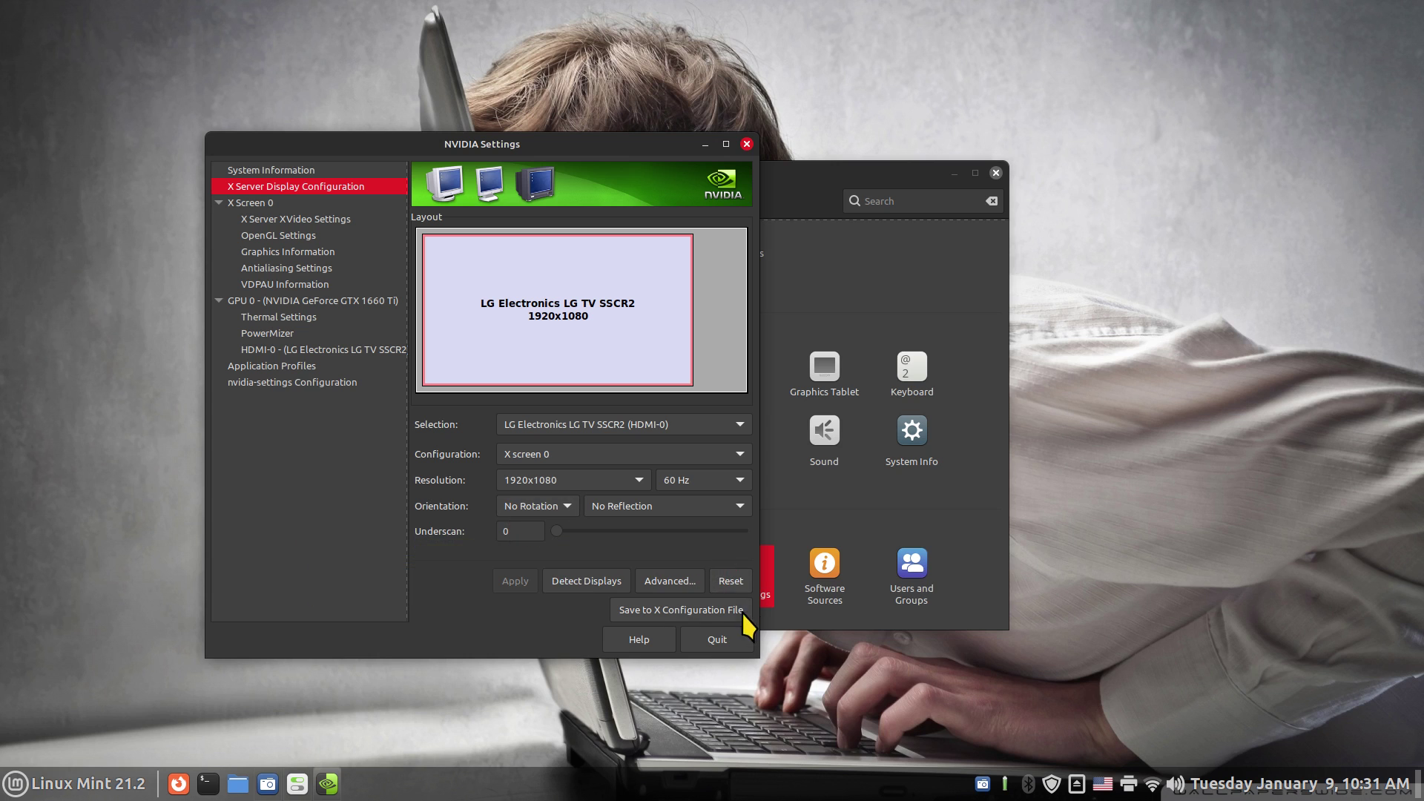
Save the configuration merged with the existing /etc/X11/xorg.conf, authenticating with the account password
left_click(662, 618)
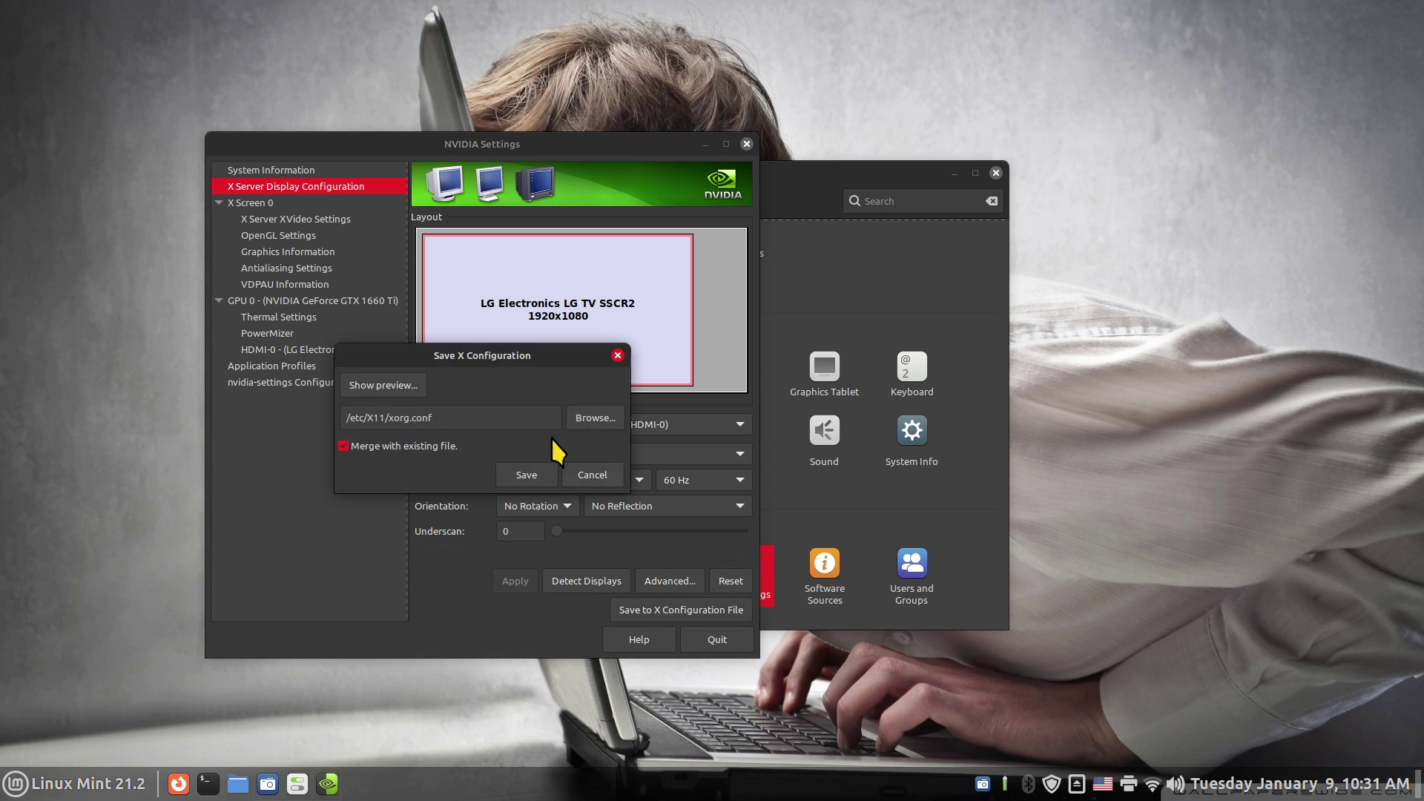
left_click(345, 447)
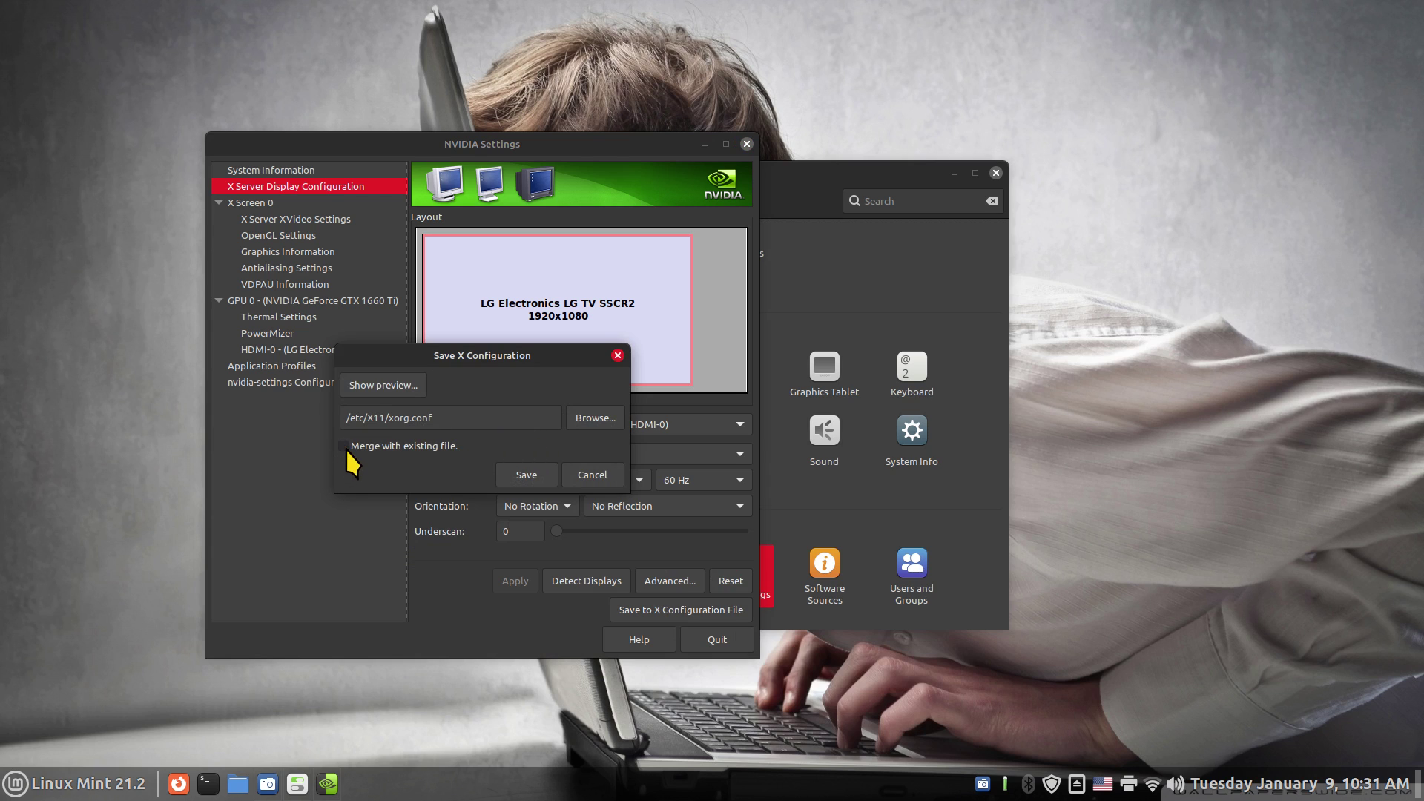
left_click(519, 476)
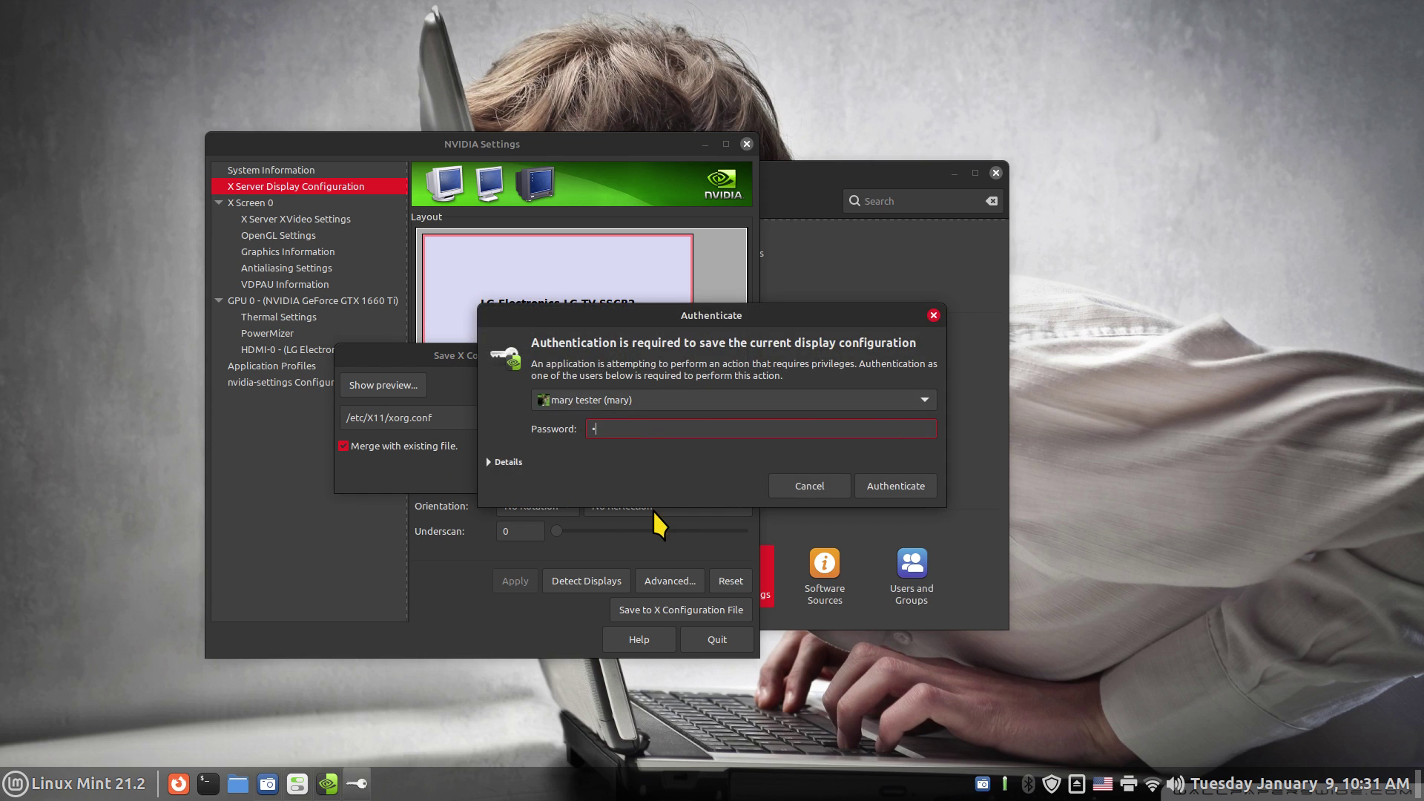
type("**********")
left_click(897, 486)
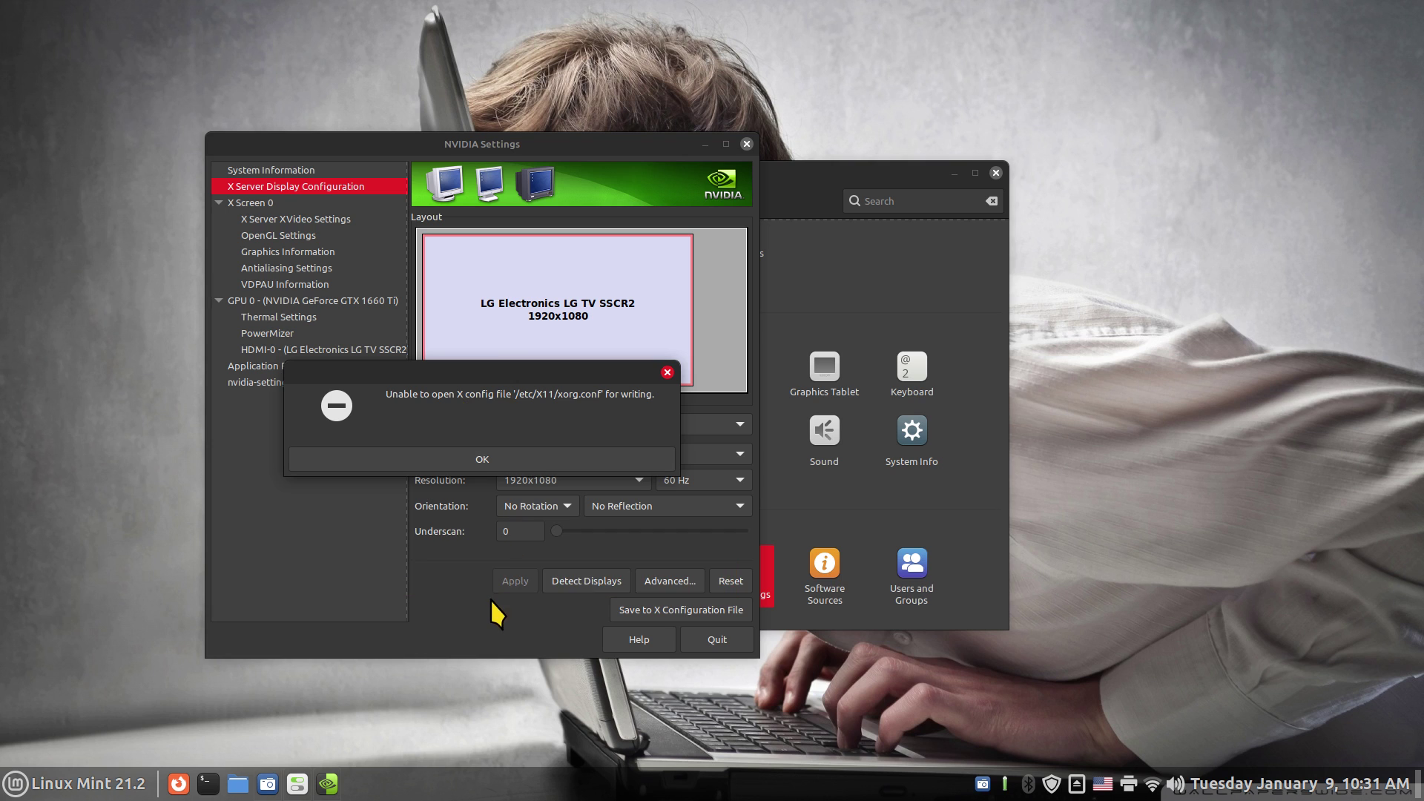
Dismiss the cannot-write error and quit NVIDIA Settings, confirming the quit
left_click(488, 461)
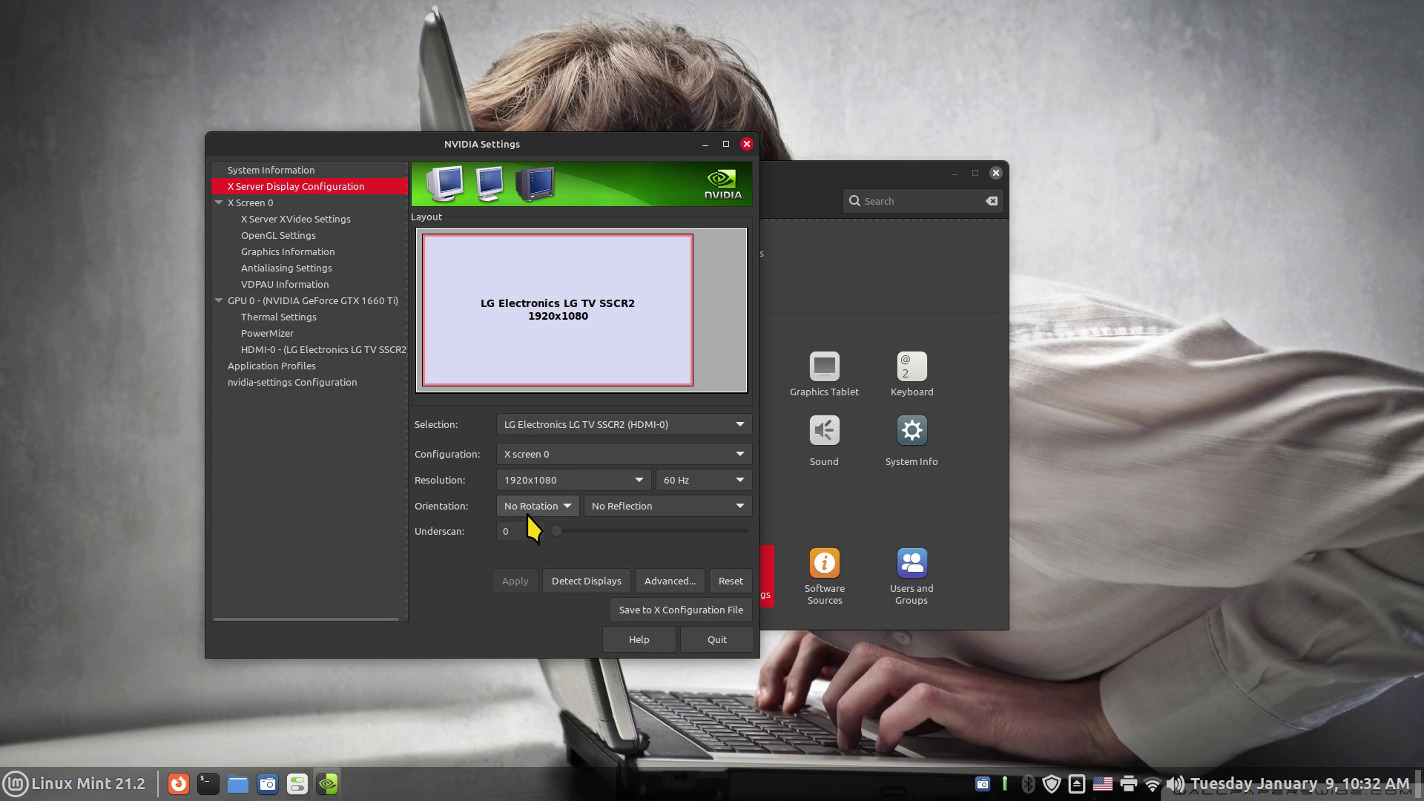
left_click(712, 642)
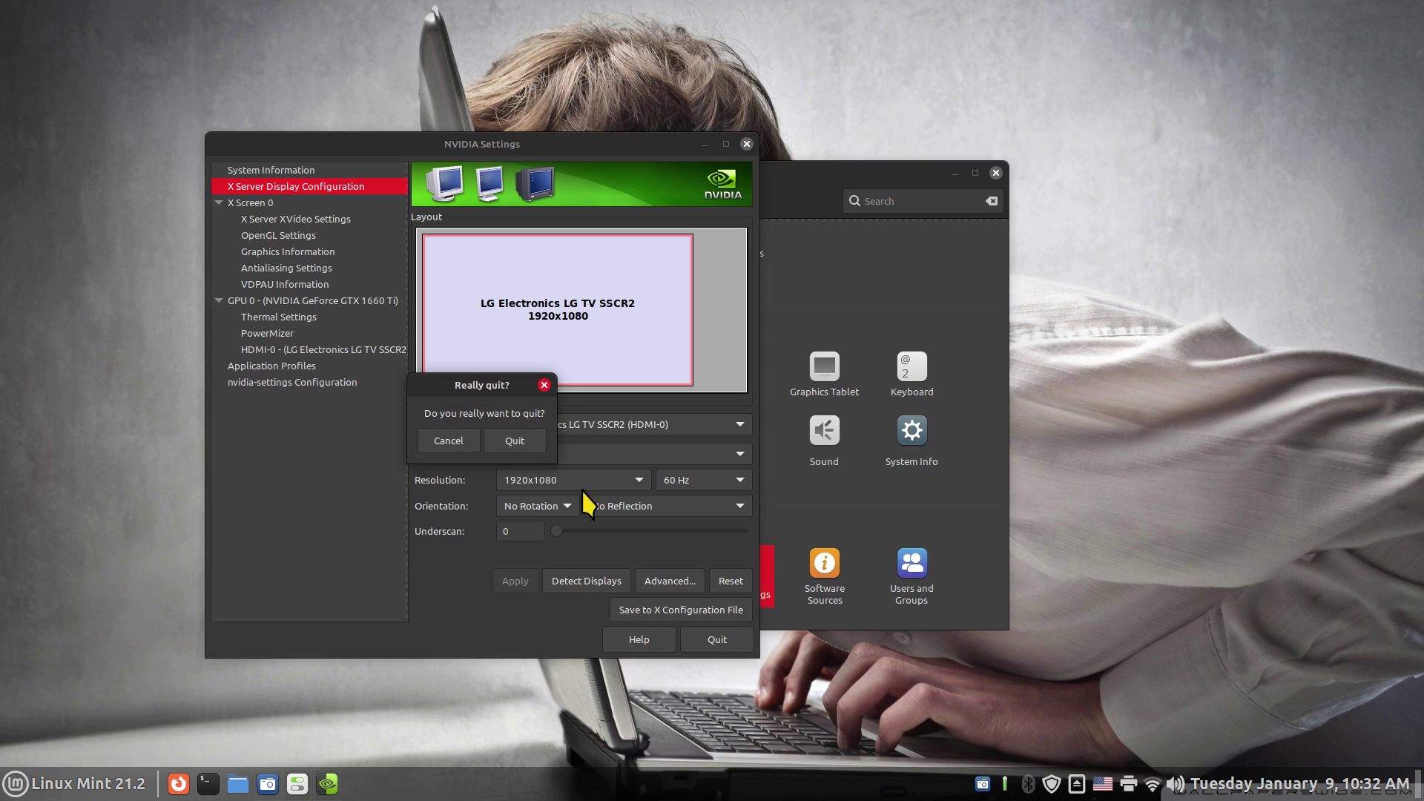
left_click(524, 482)
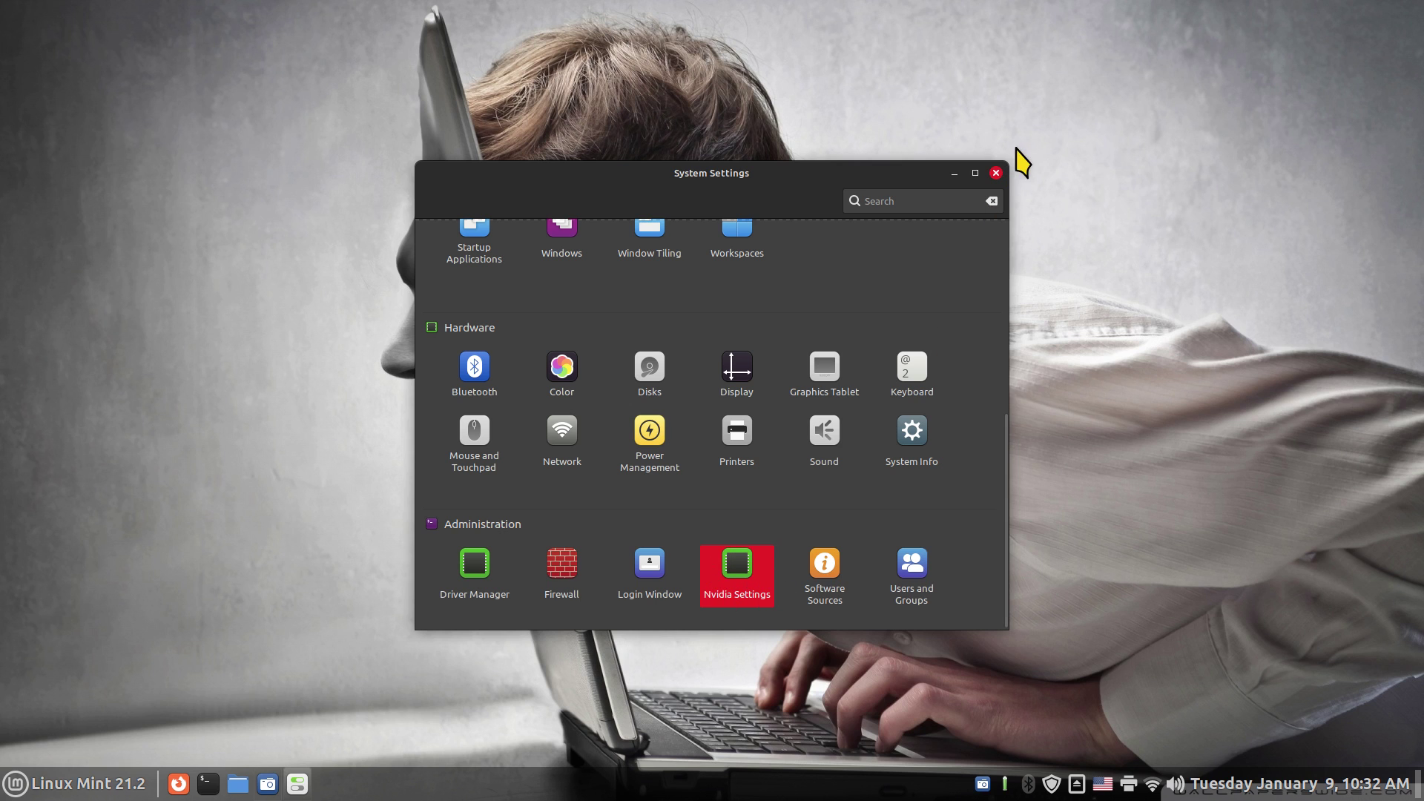
Close System Settings and open 'nvidia policy setting' from the Documents folder in Nemo
left_click(994, 173)
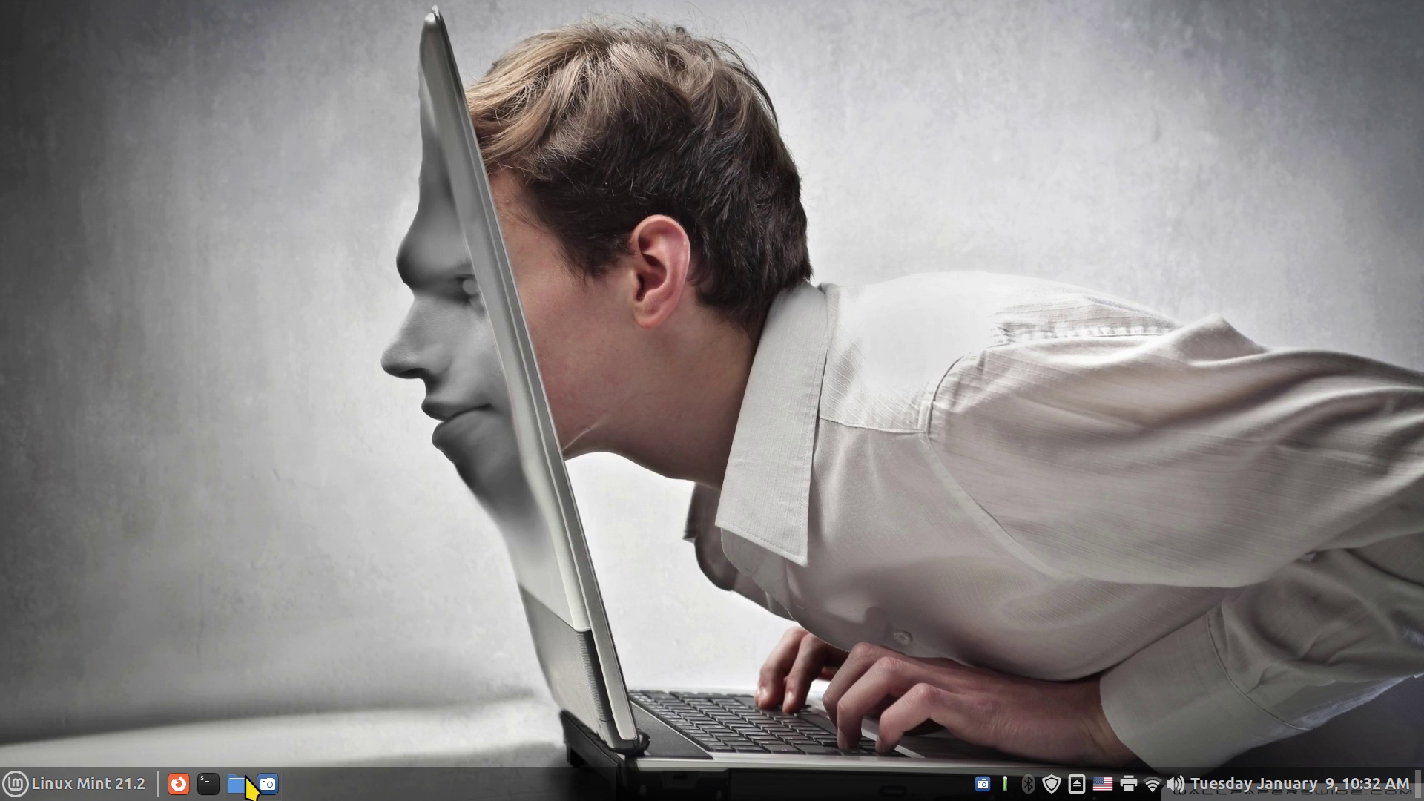
left_click(237, 785)
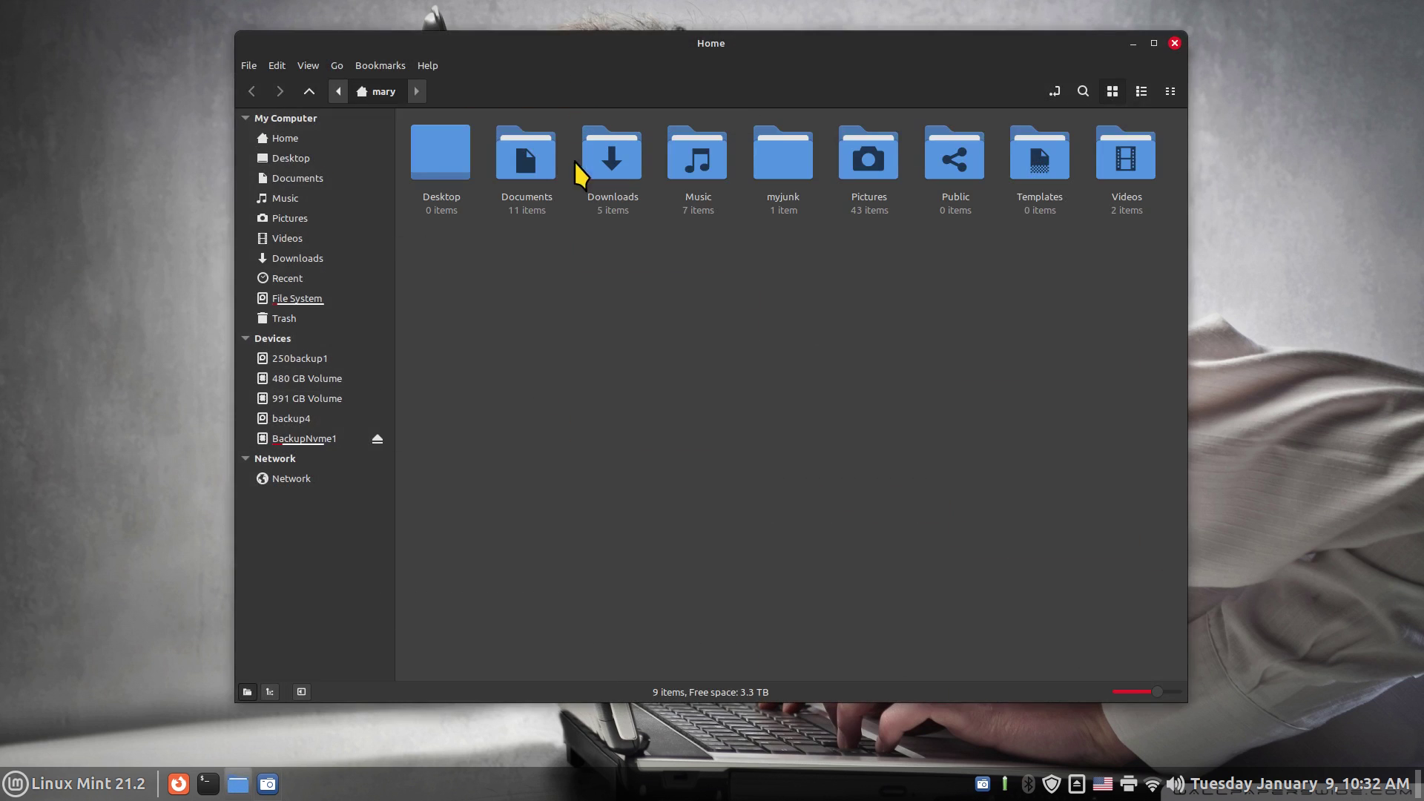
double_click(529, 162)
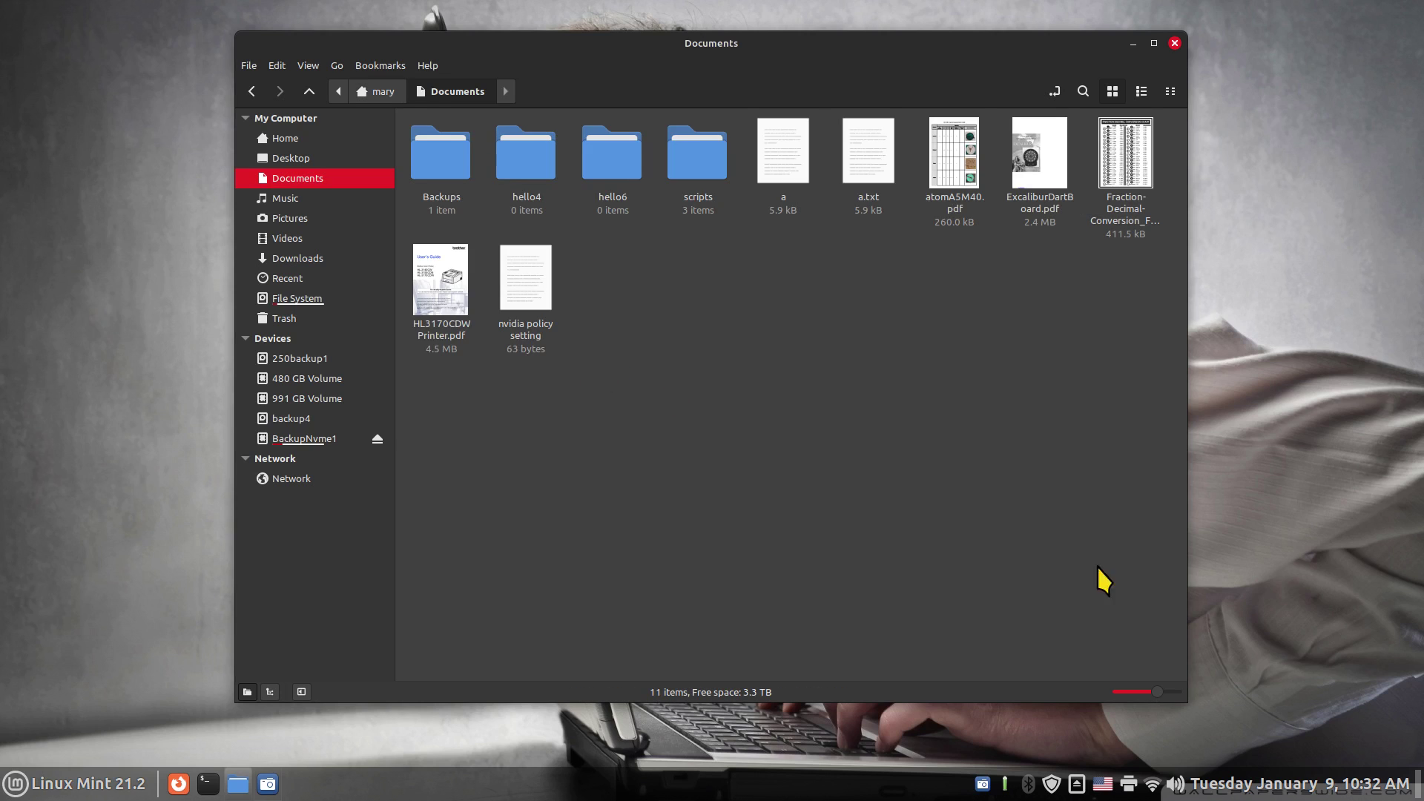
double_click(528, 280)
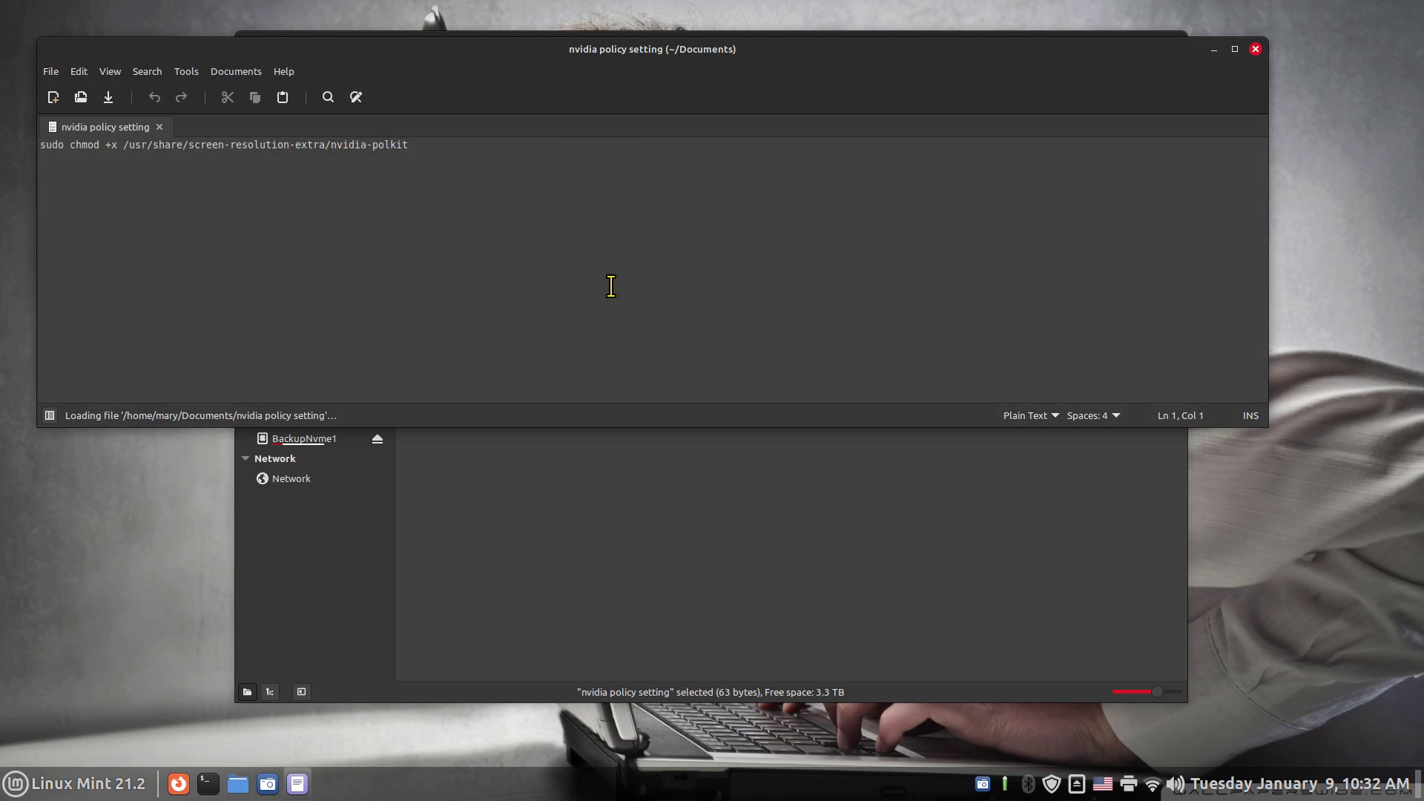
Enlarge the Xed text three steps and highlight sudo, chmod +x and nvidia-polkit in the command
key("ctrl+plus")
key("ctrl+plus")
key("ctrl+plus")
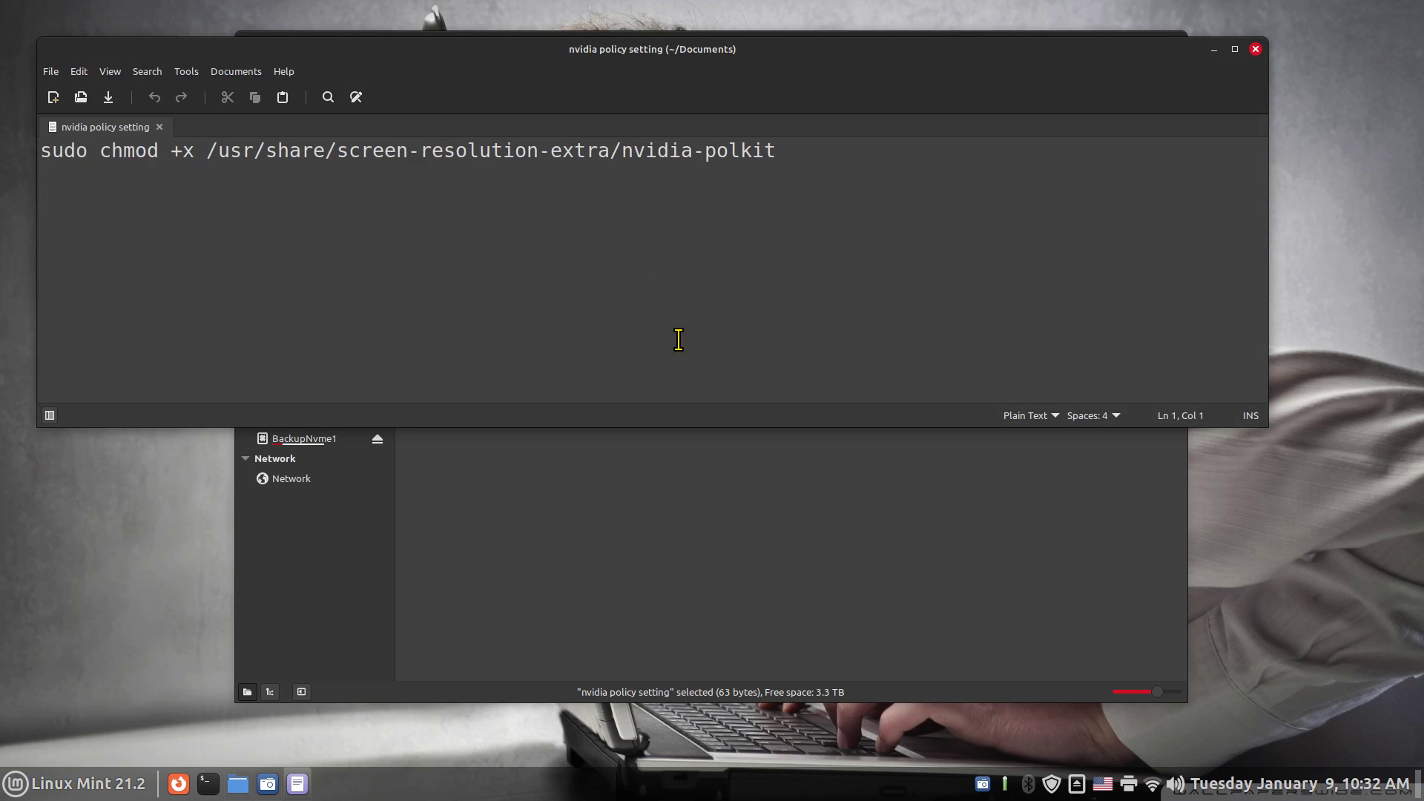
key("ctrl+plus")
key("ctrl+plus")
key("ctrl+plus")
key("ctrl+plus")
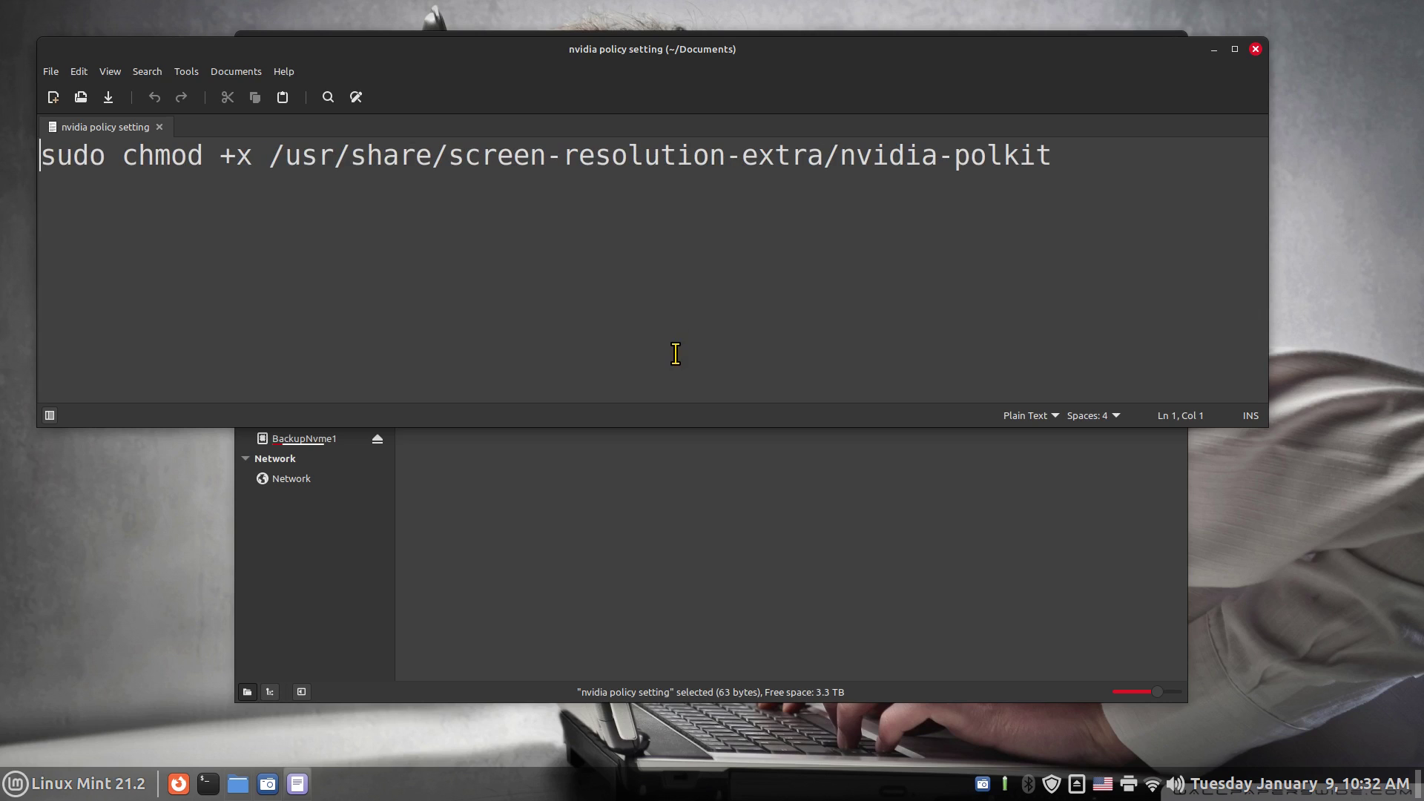
key("ctrl+plus")
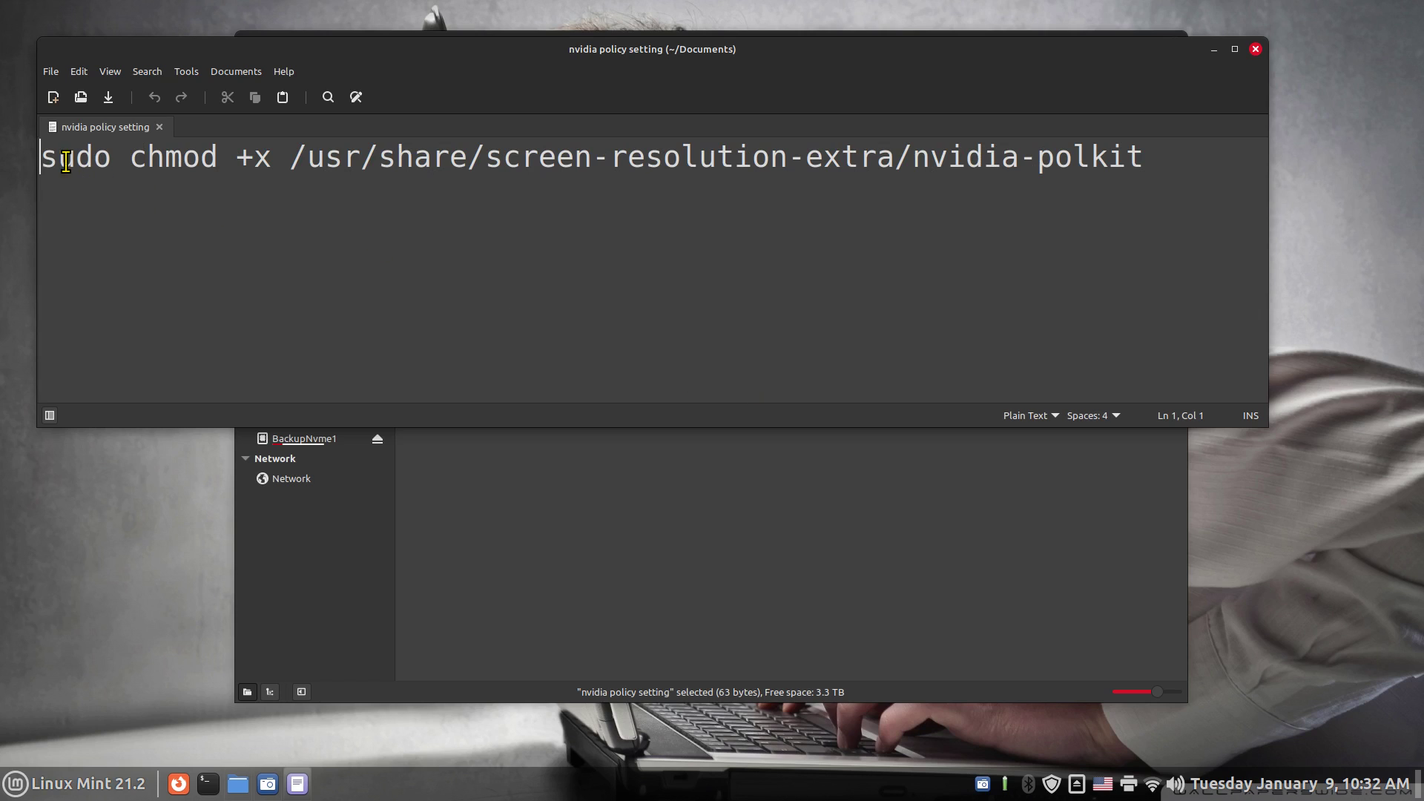
left_click_drag(40, 160, 131, 160)
left_click(236, 159)
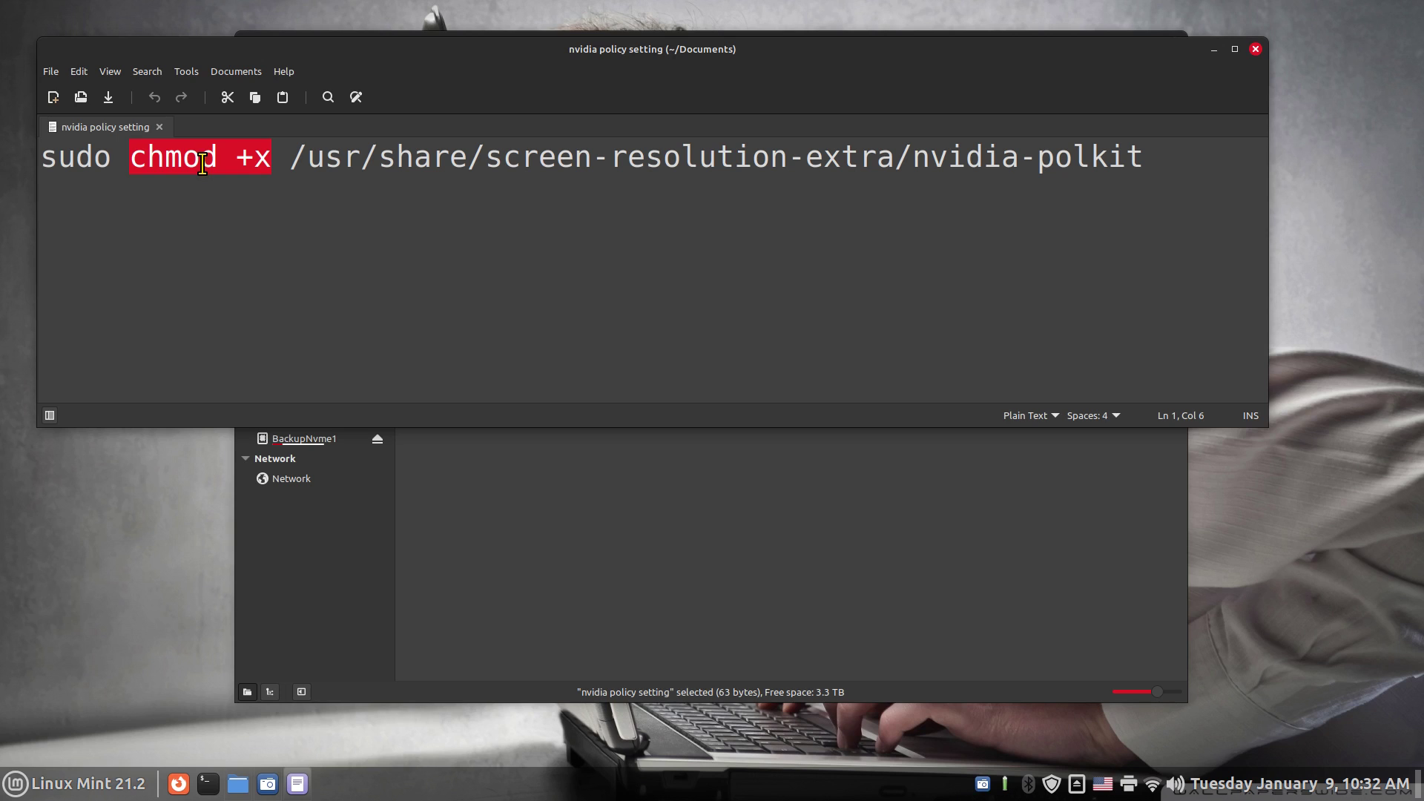
left_click_drag(914, 159, 1160, 178)
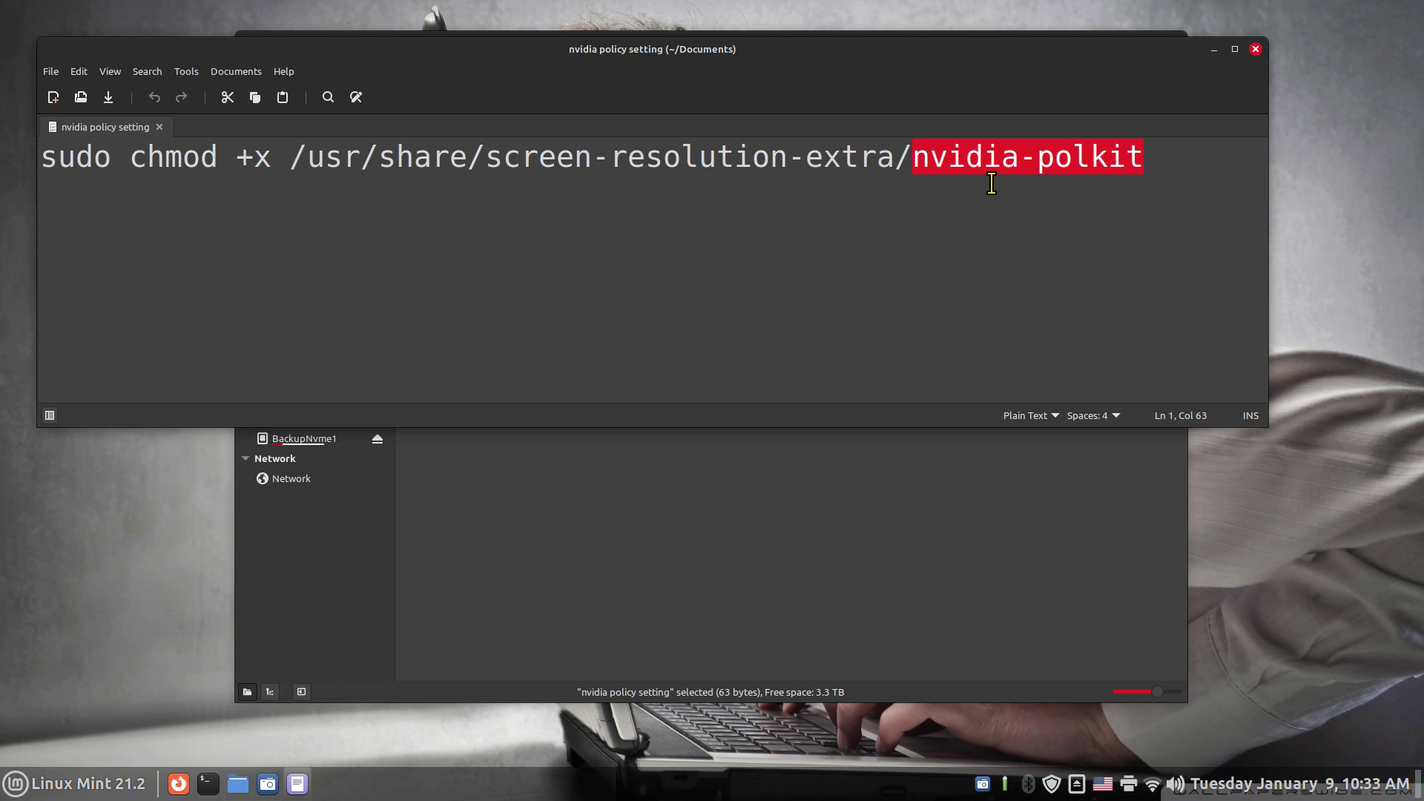
Reopen System Settings from the panel menu and scroll to its Hardware section
right_click(602, 784)
left_click(622, 748)
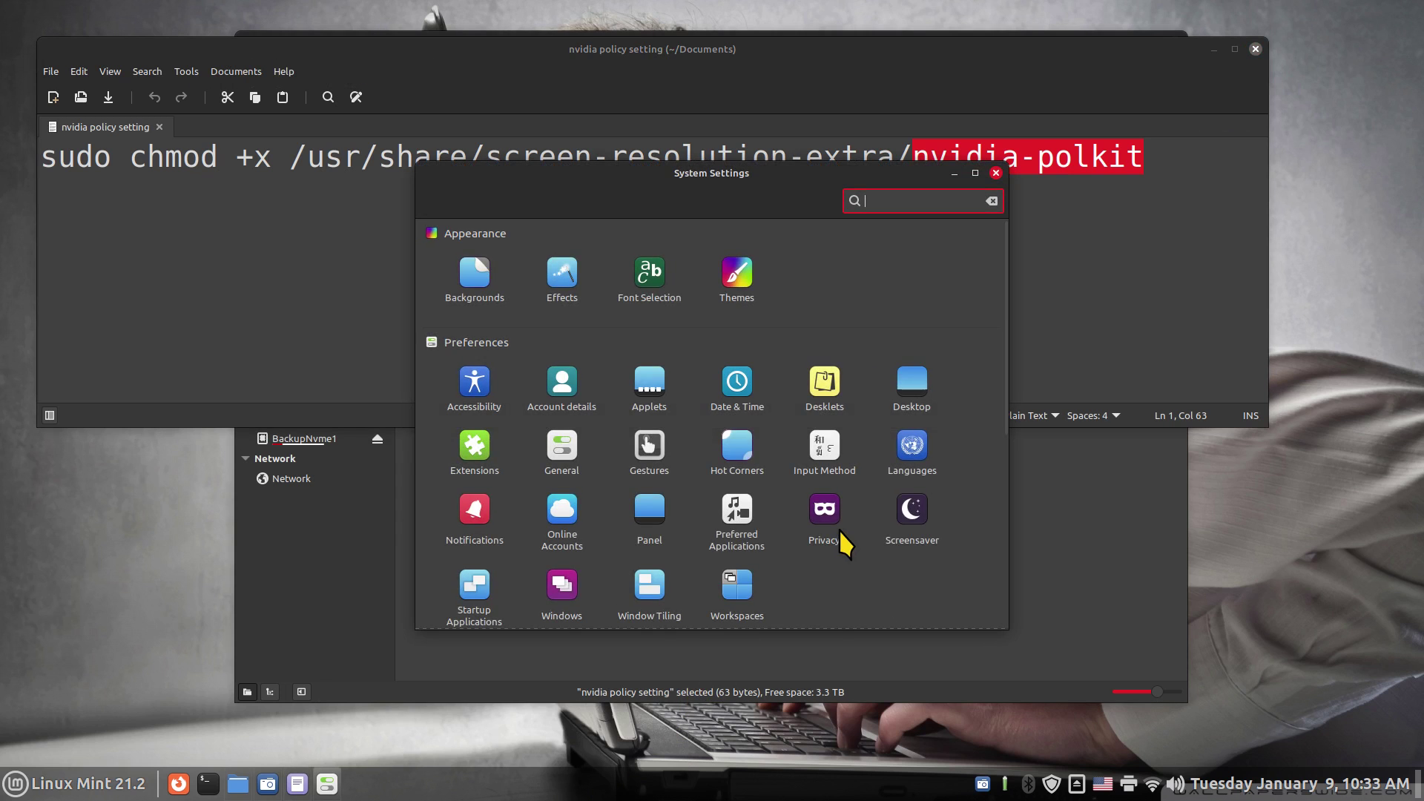
scroll(843, 542, "down", 5)
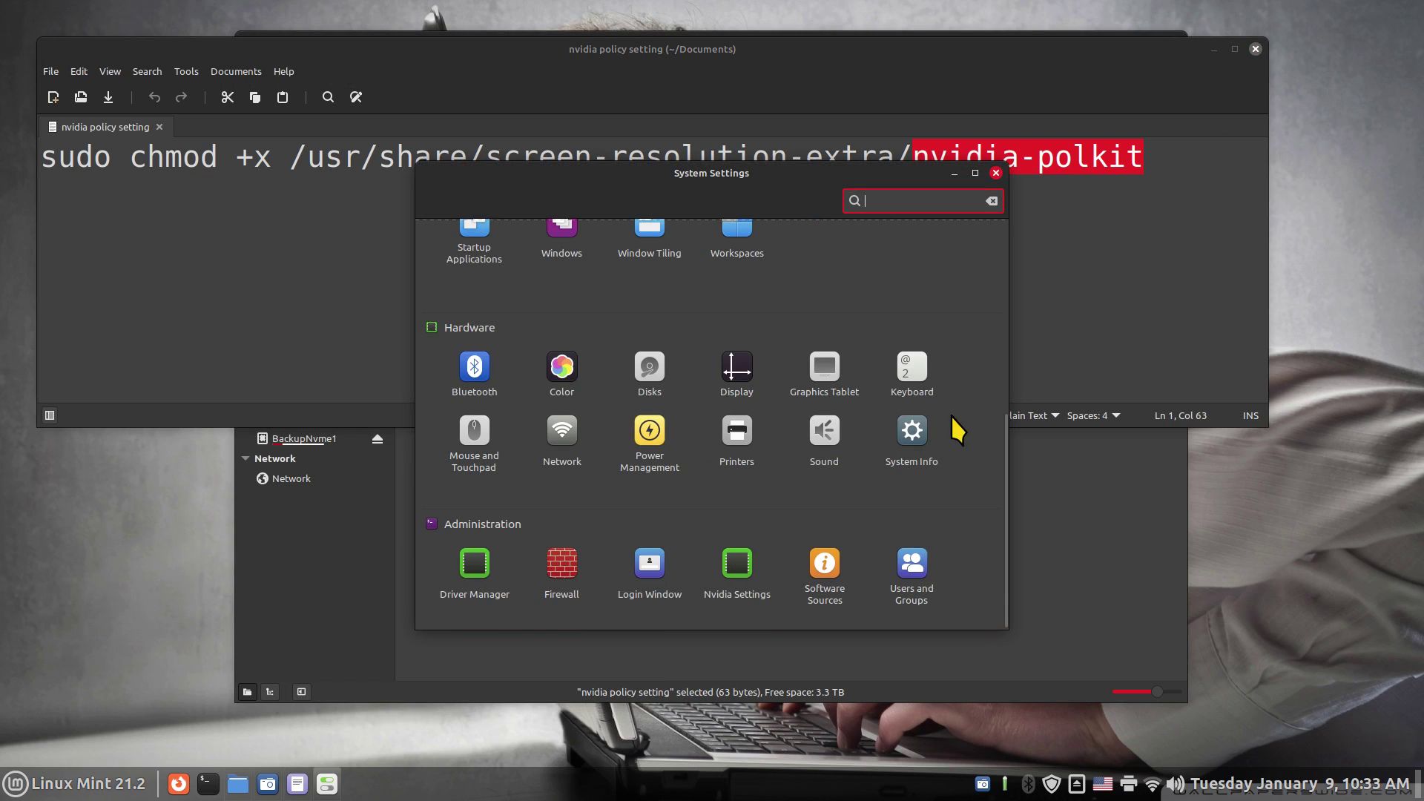
Close System Settings and select the whole sudo chmod +x nvidia-polkit line in Xed
left_click(996, 173)
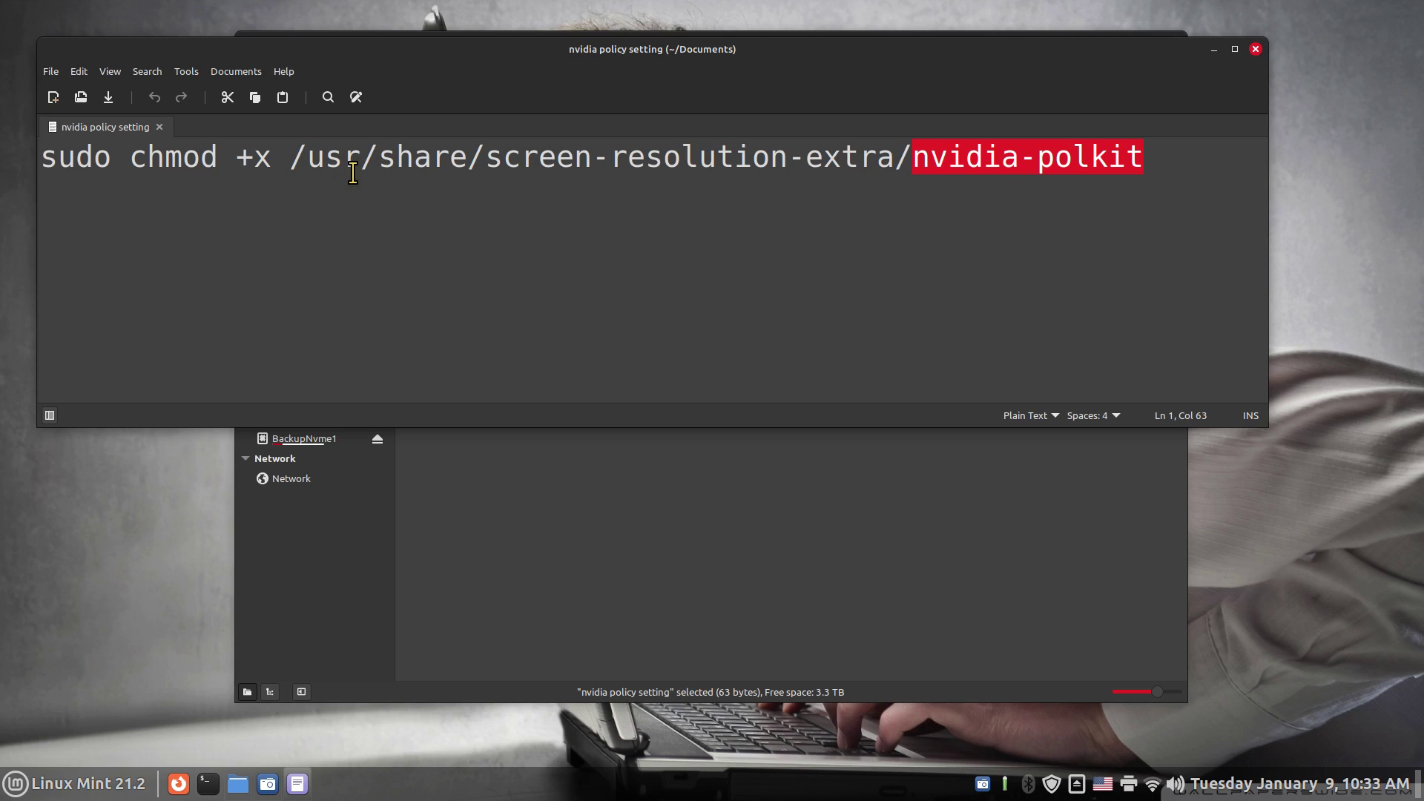
left_click(1198, 176)
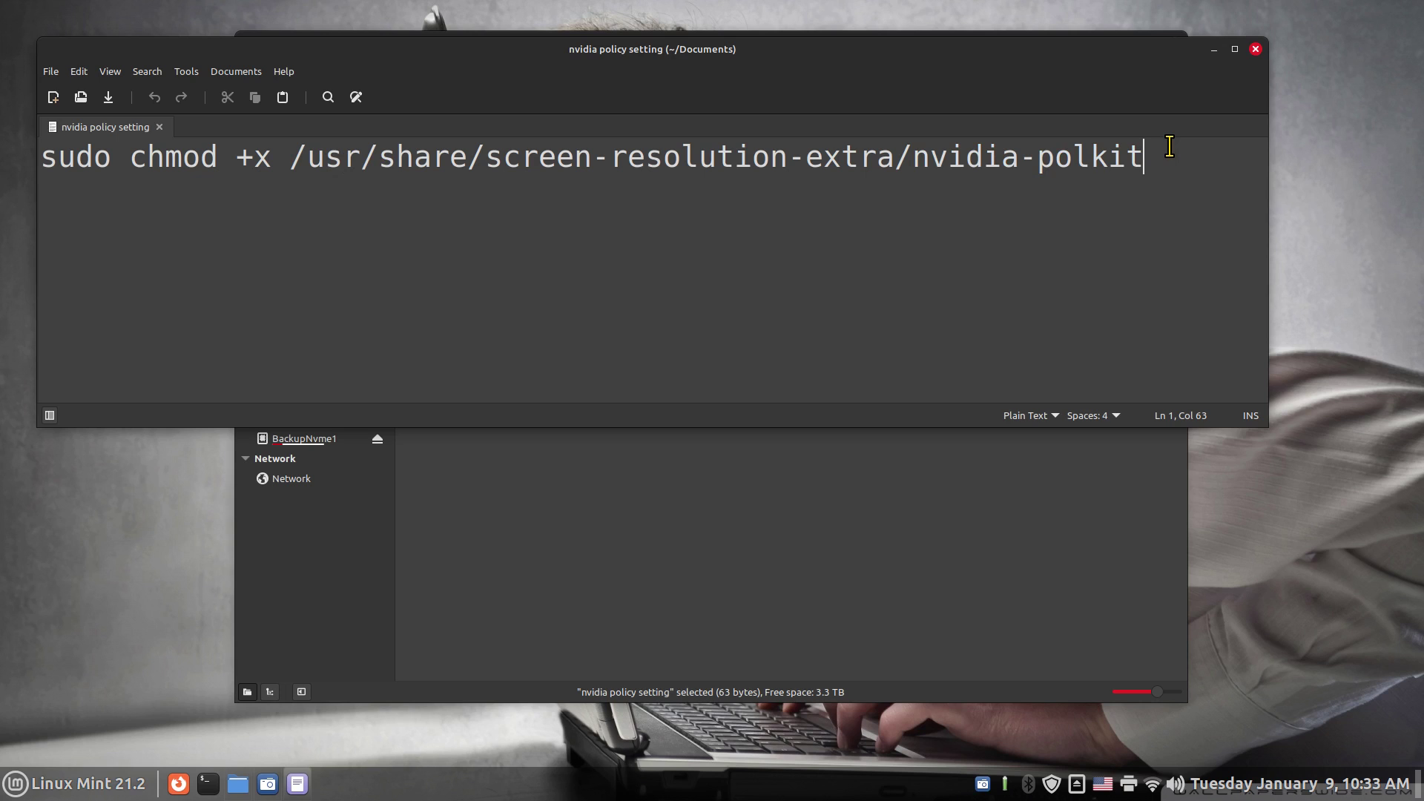
mouse_move(1170, 146)
left_mouse_down()
mouse_move(989, 159)
mouse_move(1146, 157)
left_mouse_up()
left_click_drag(348, 170, 33, 157)
right_click(375, 154)
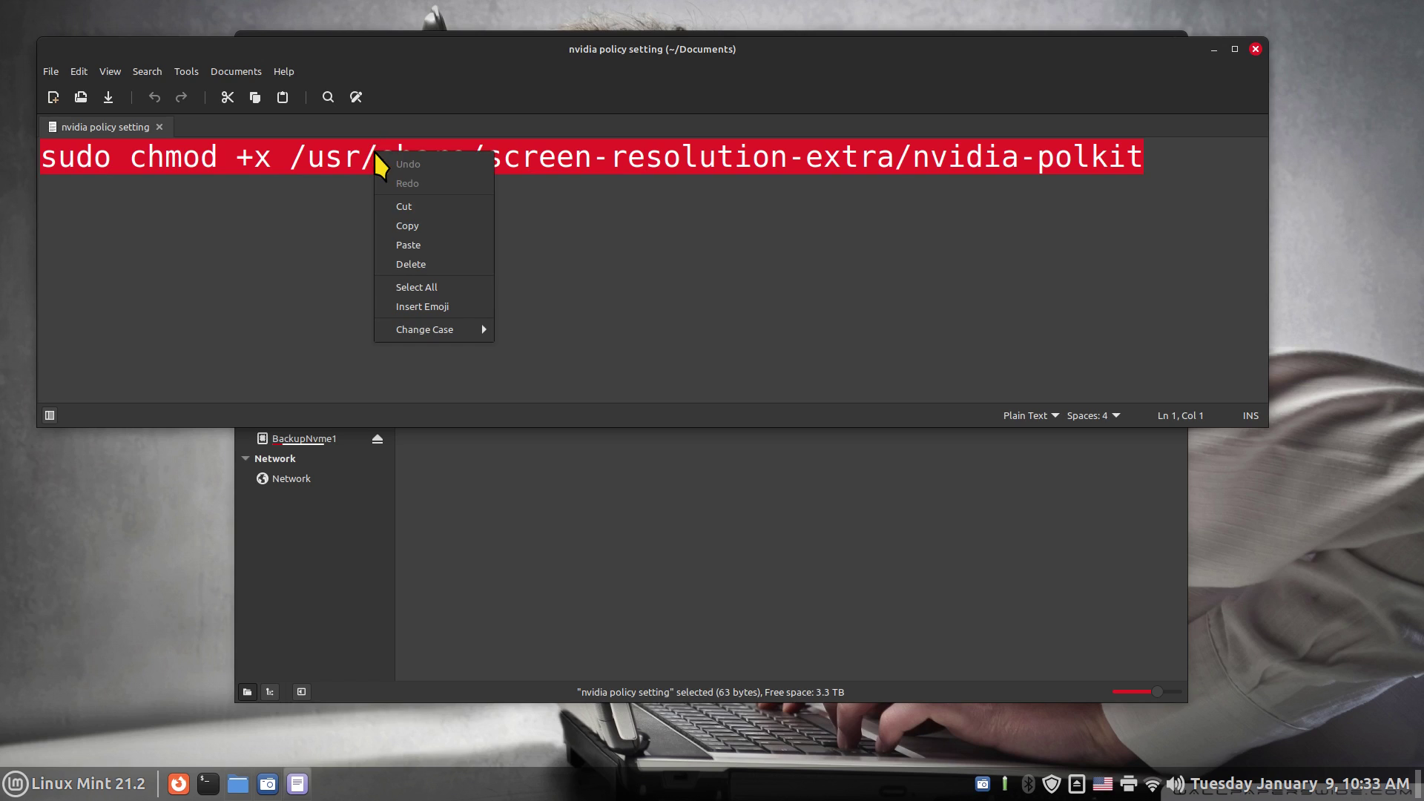
Copy the chmod command line, then close Xed and the Documents folder window
left_click(437, 229)
left_click(1255, 49)
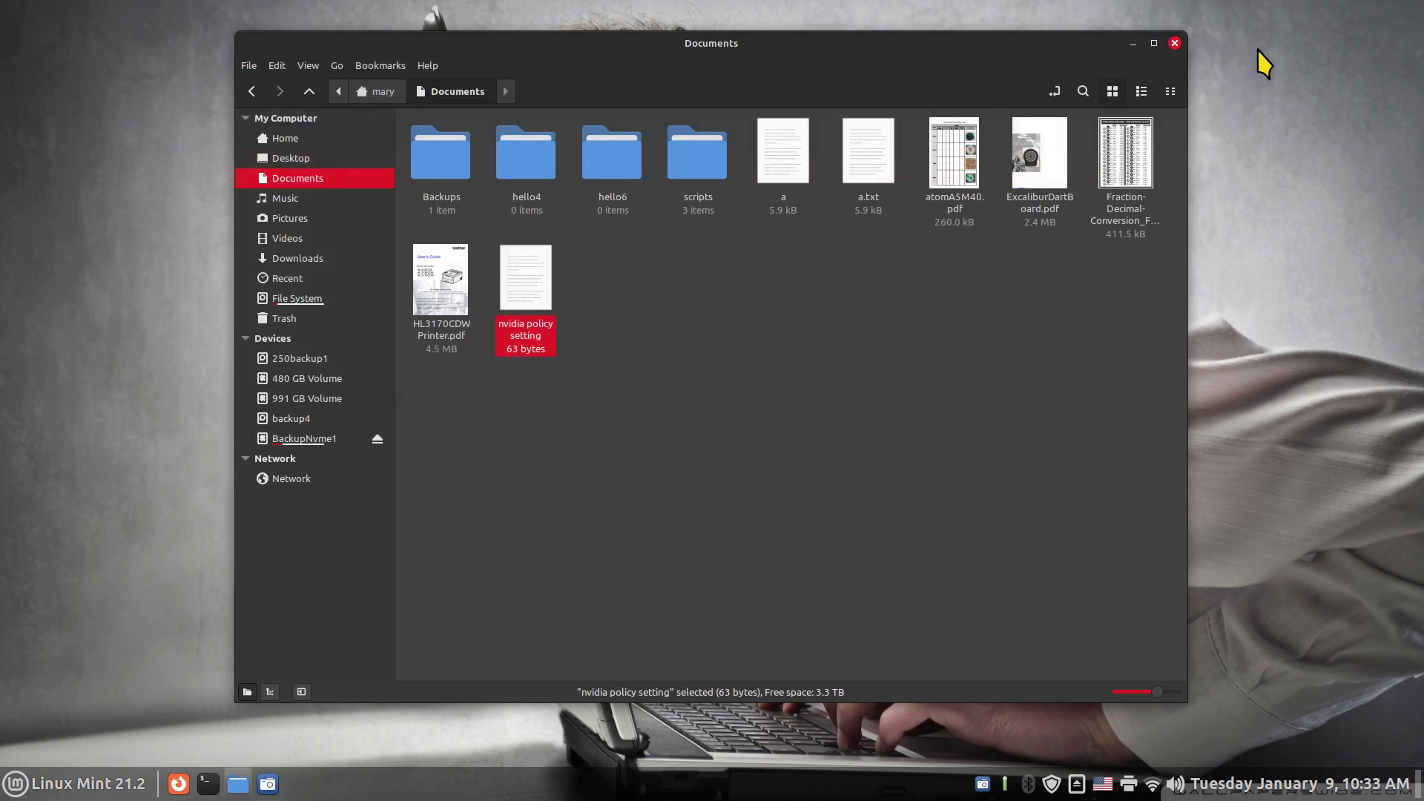
left_click(1175, 43)
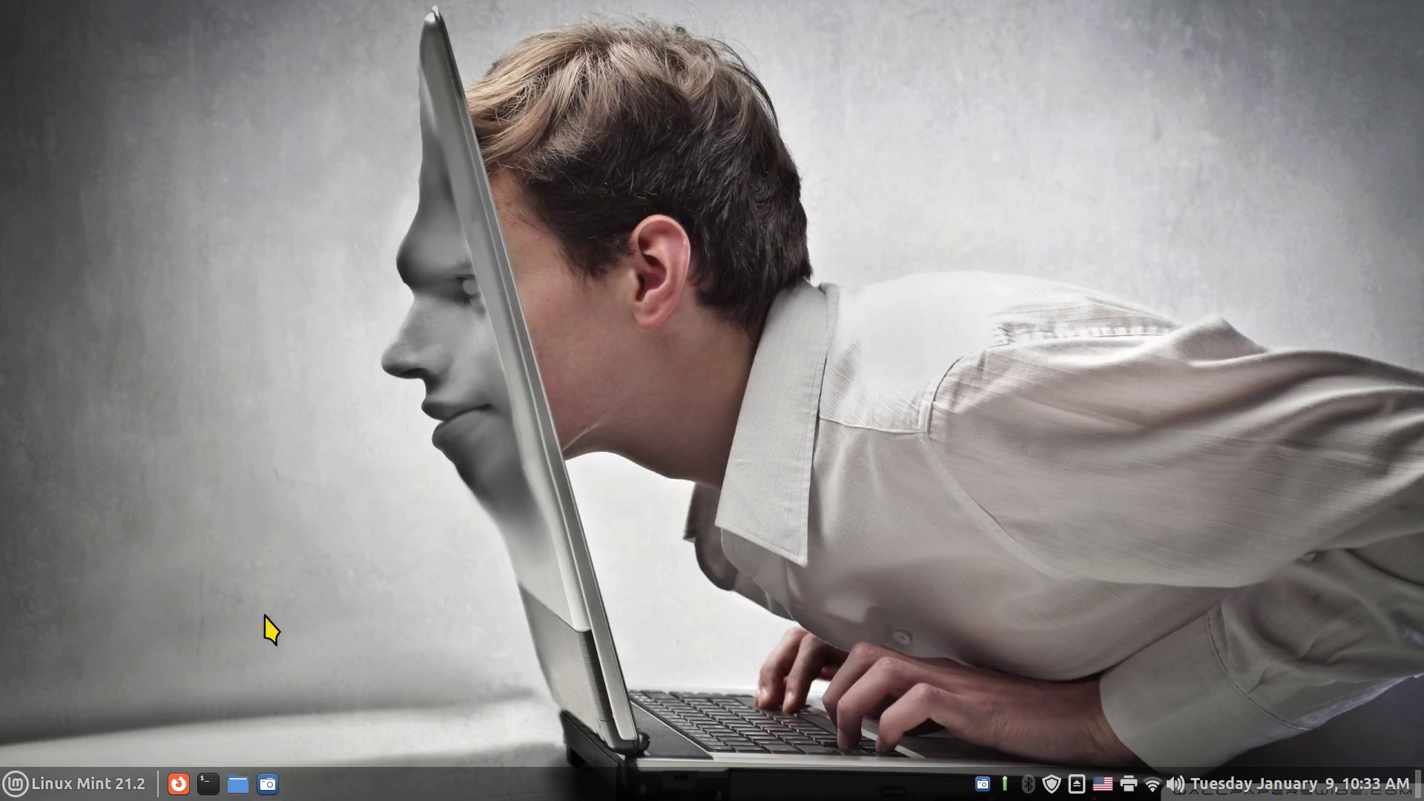
Launch Terminal by searching 'ter' in the Mint menu and centre its window
left_click(16, 785)
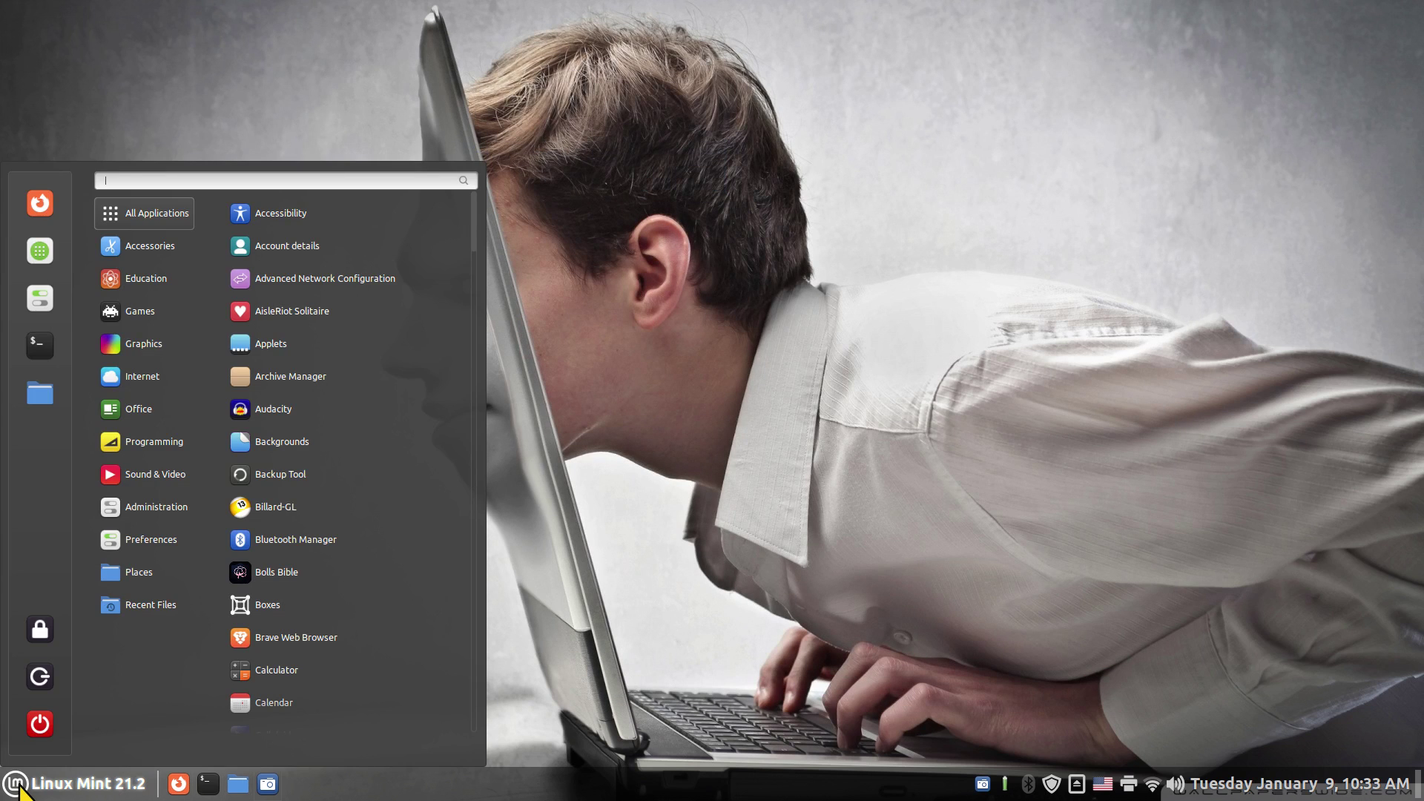
type("ter")
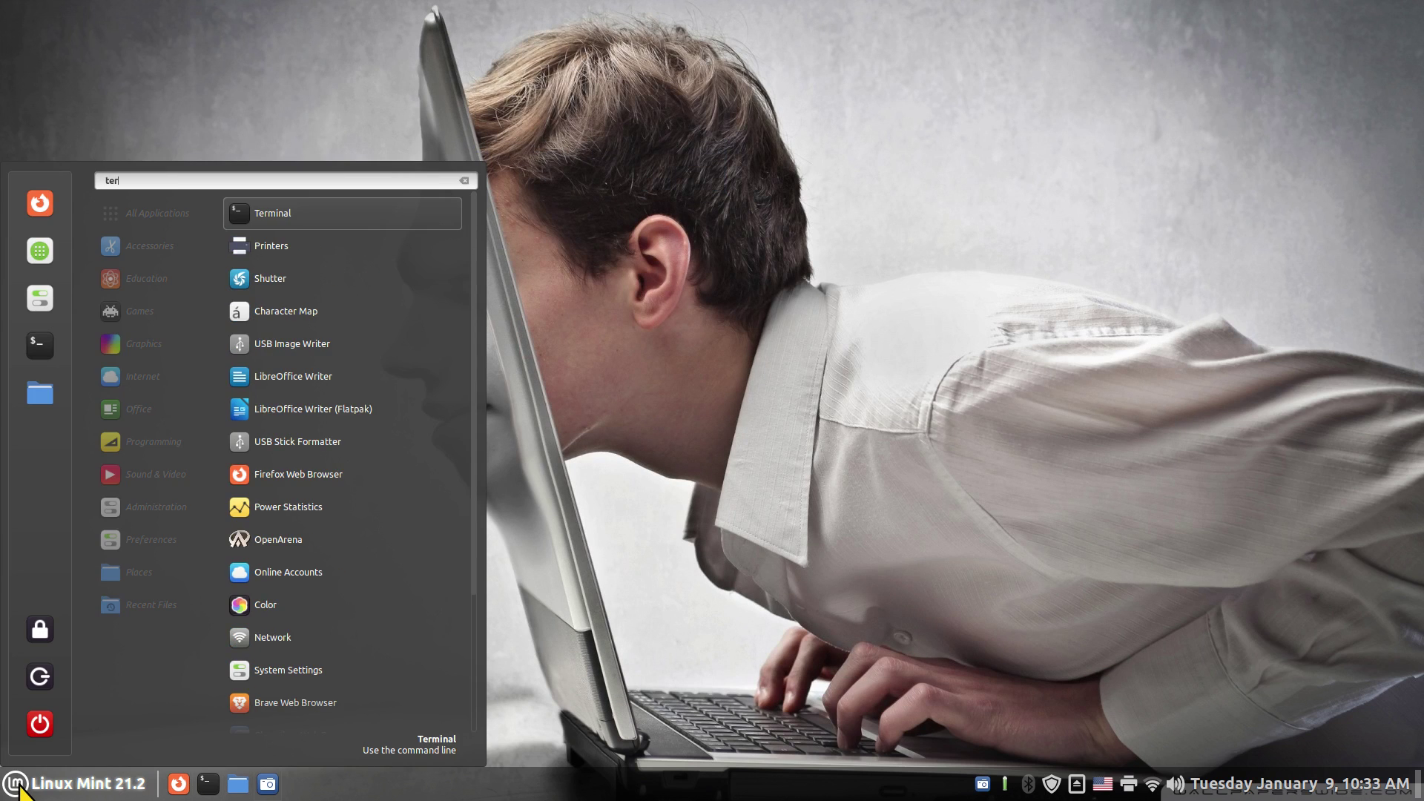
left_click(269, 213)
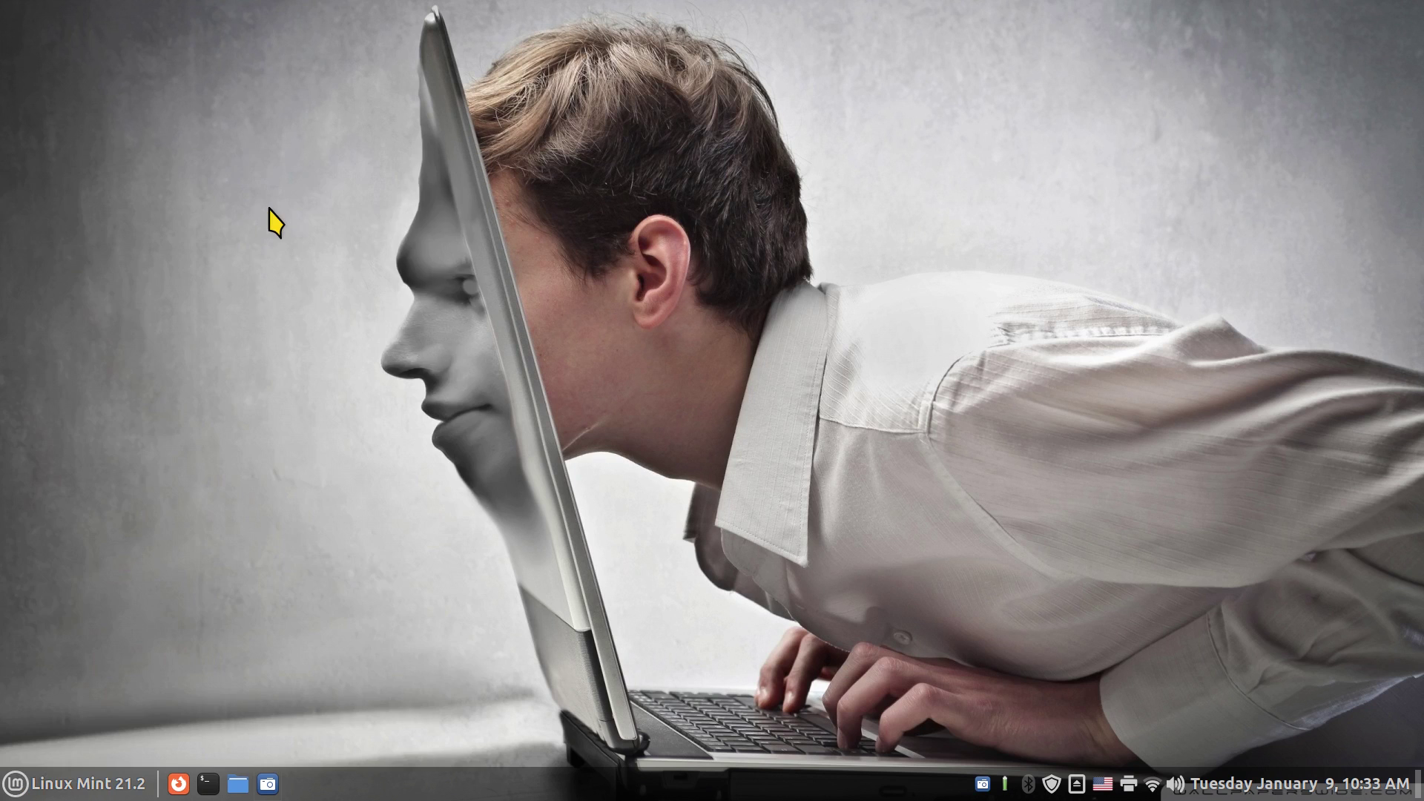
left_click_drag(411, 38, 477, 234)
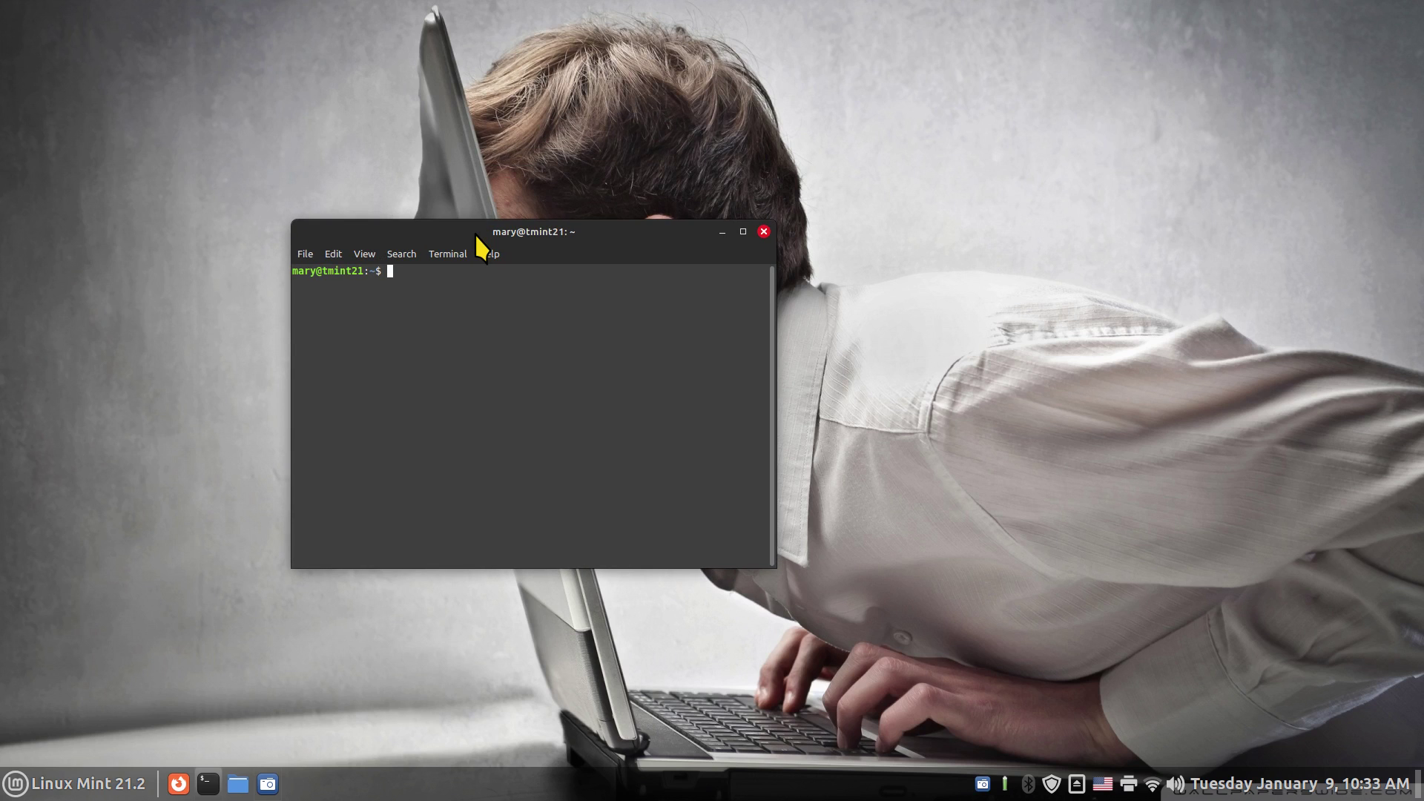
Paste and run sudo chmod +x /usr/share/screen-resolution-extra/nvidia-polkit, entering the sudo password
key("ctrl+plus")
key("ctrl+plus")
key("ctrl+plus")
key("ctrl+plus")
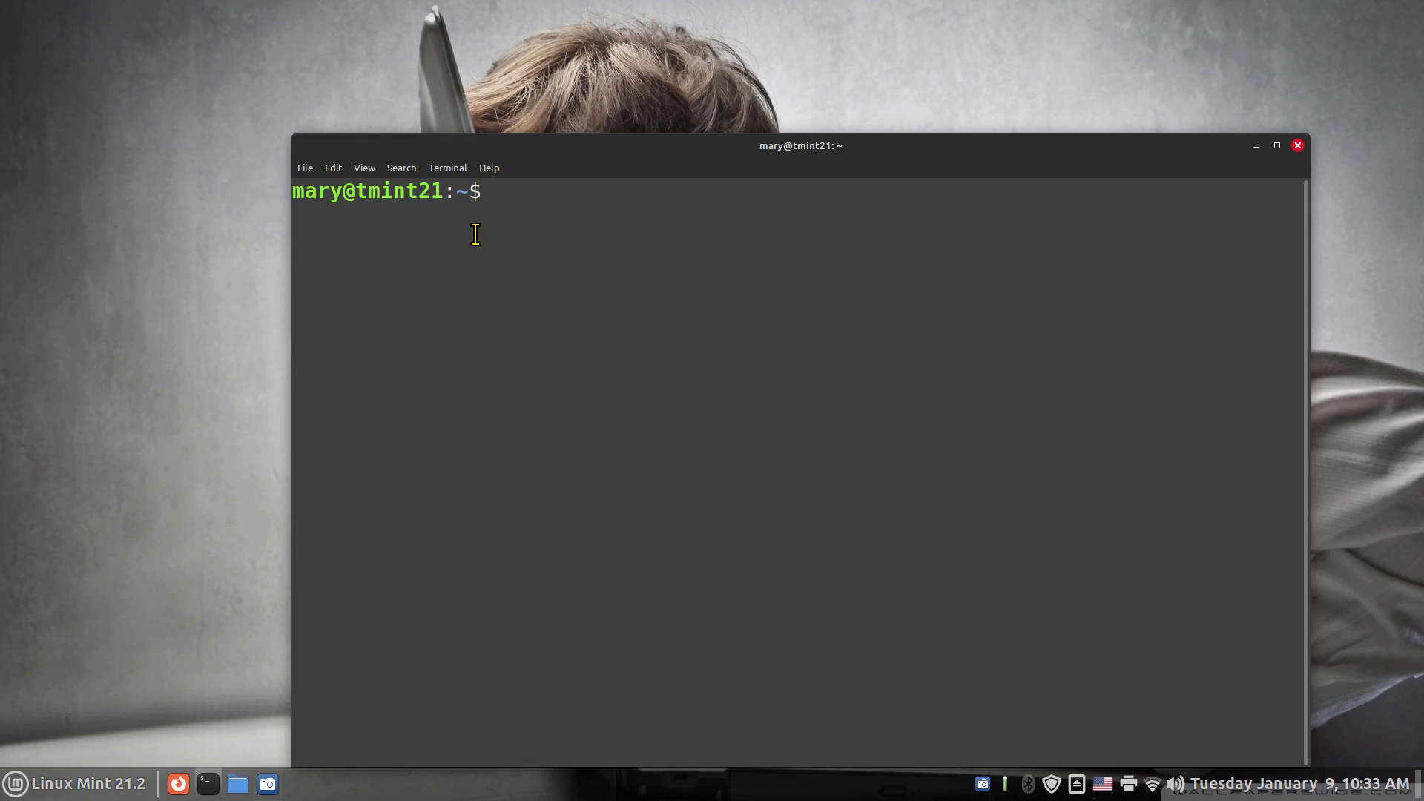
left_click_drag(697, 144, 600, 85)
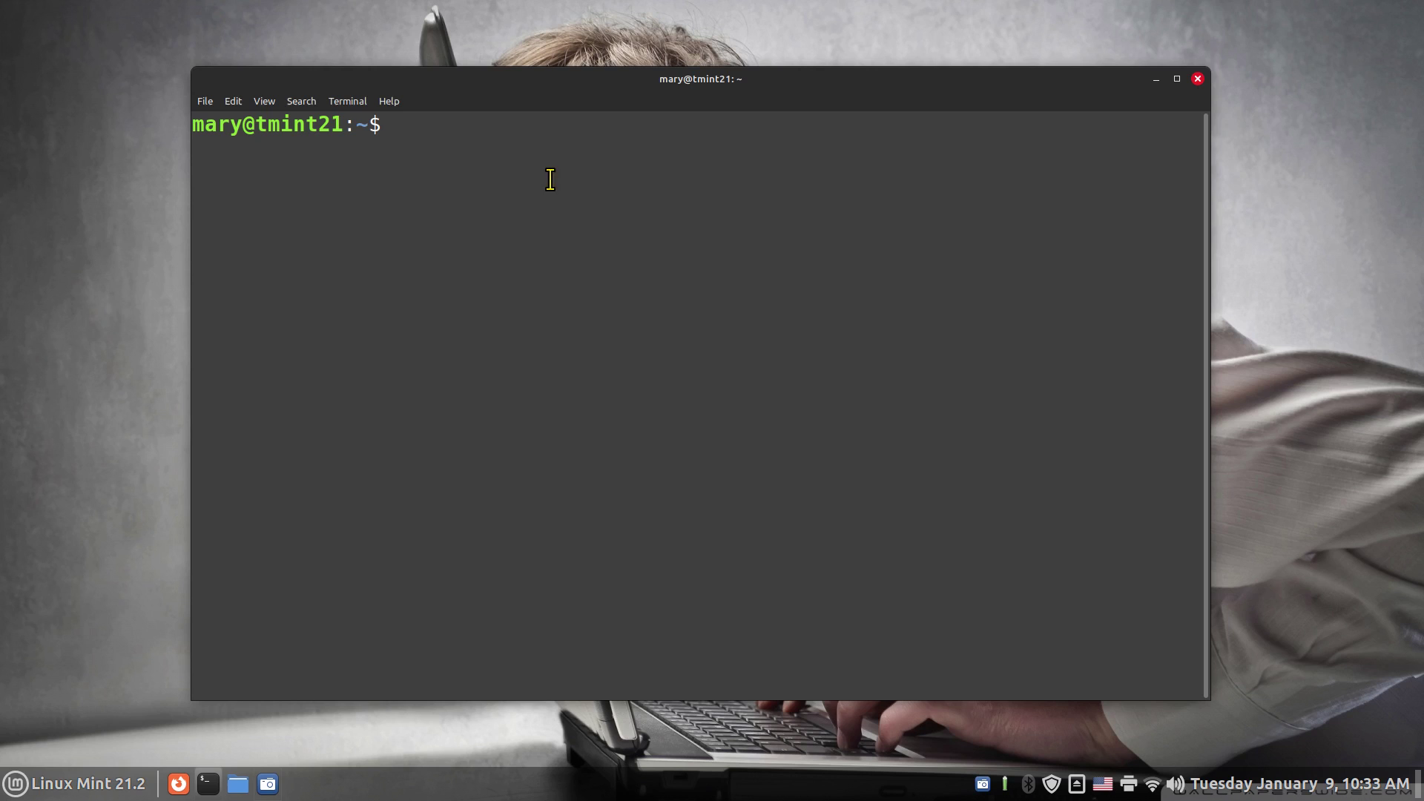
right_click(439, 134)
left_click(475, 224)
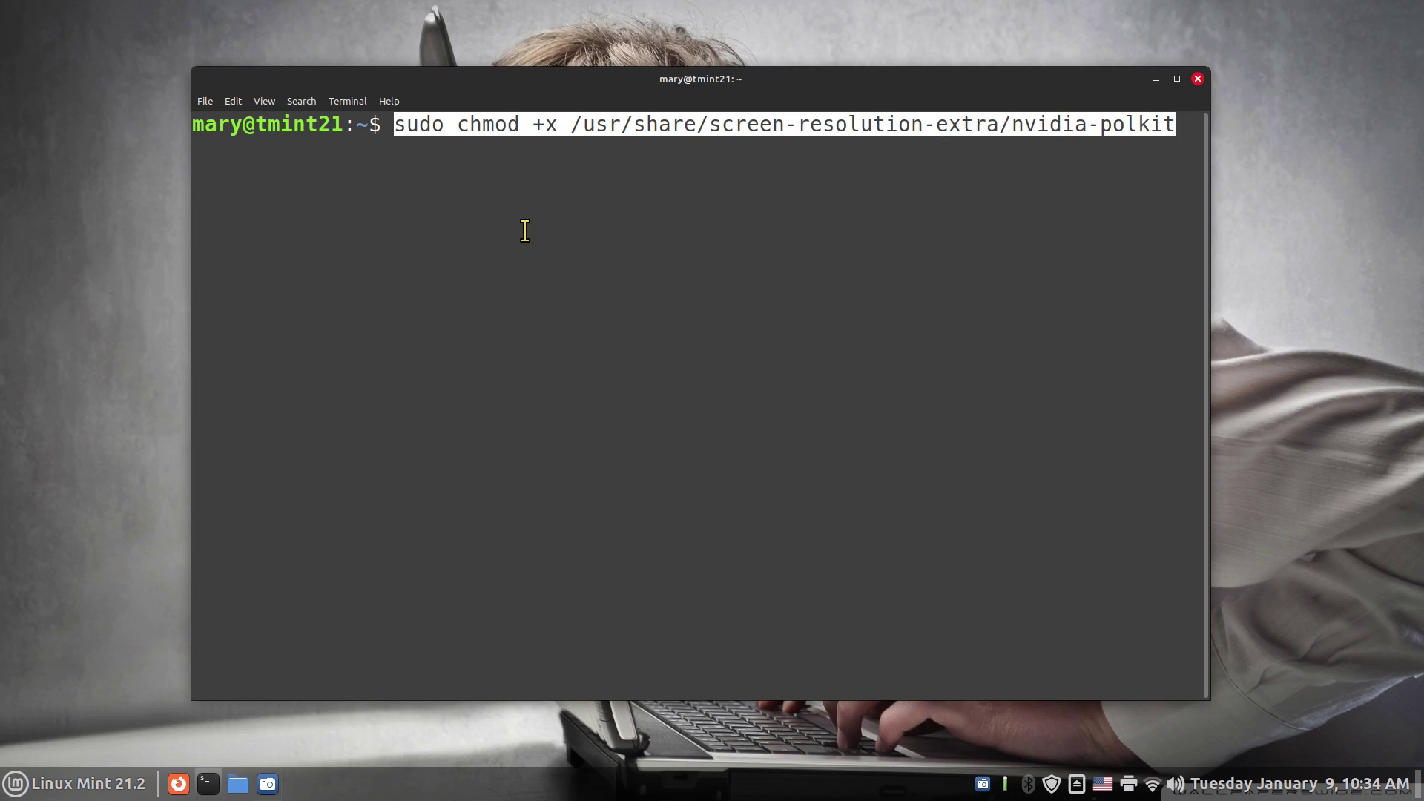
key("Return")
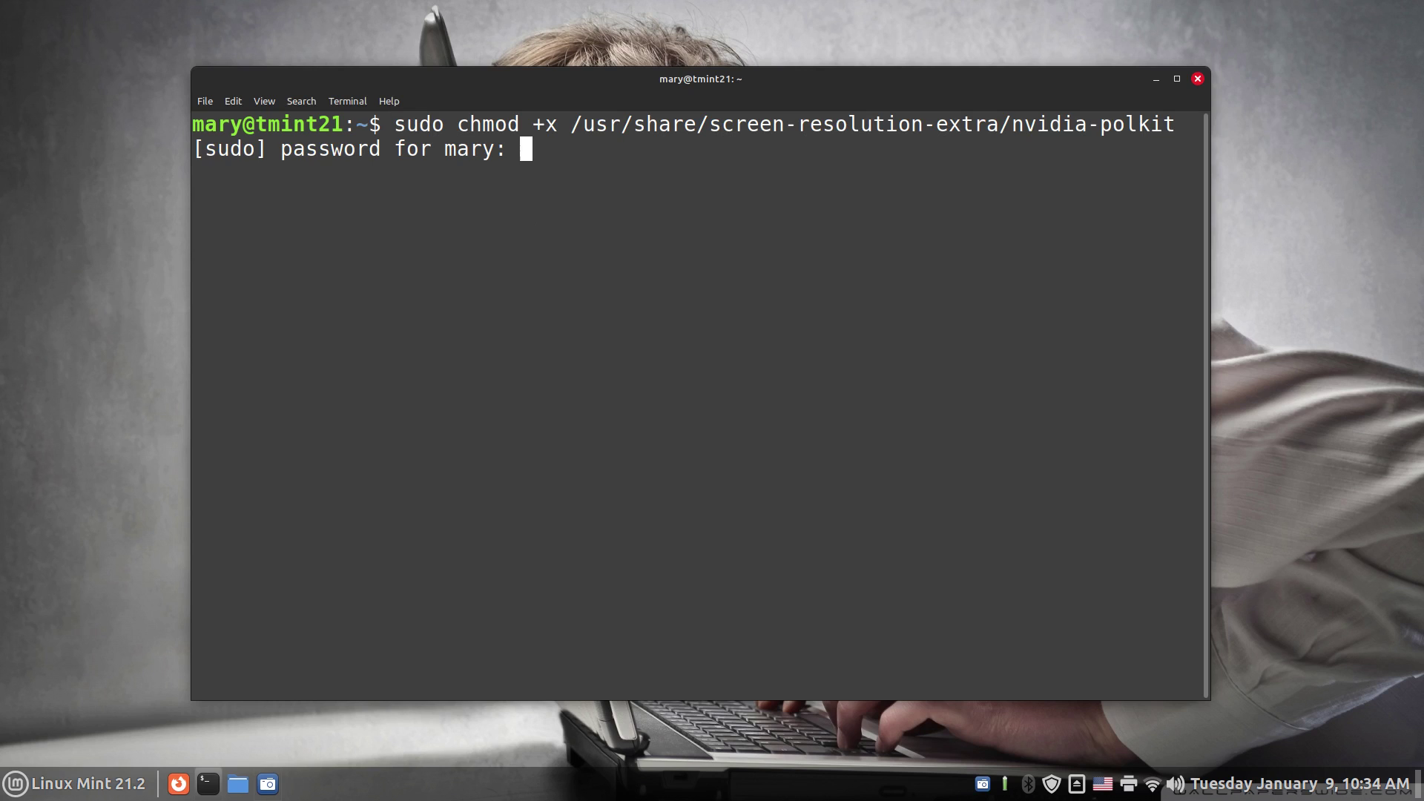
type("**********")
key("Return")
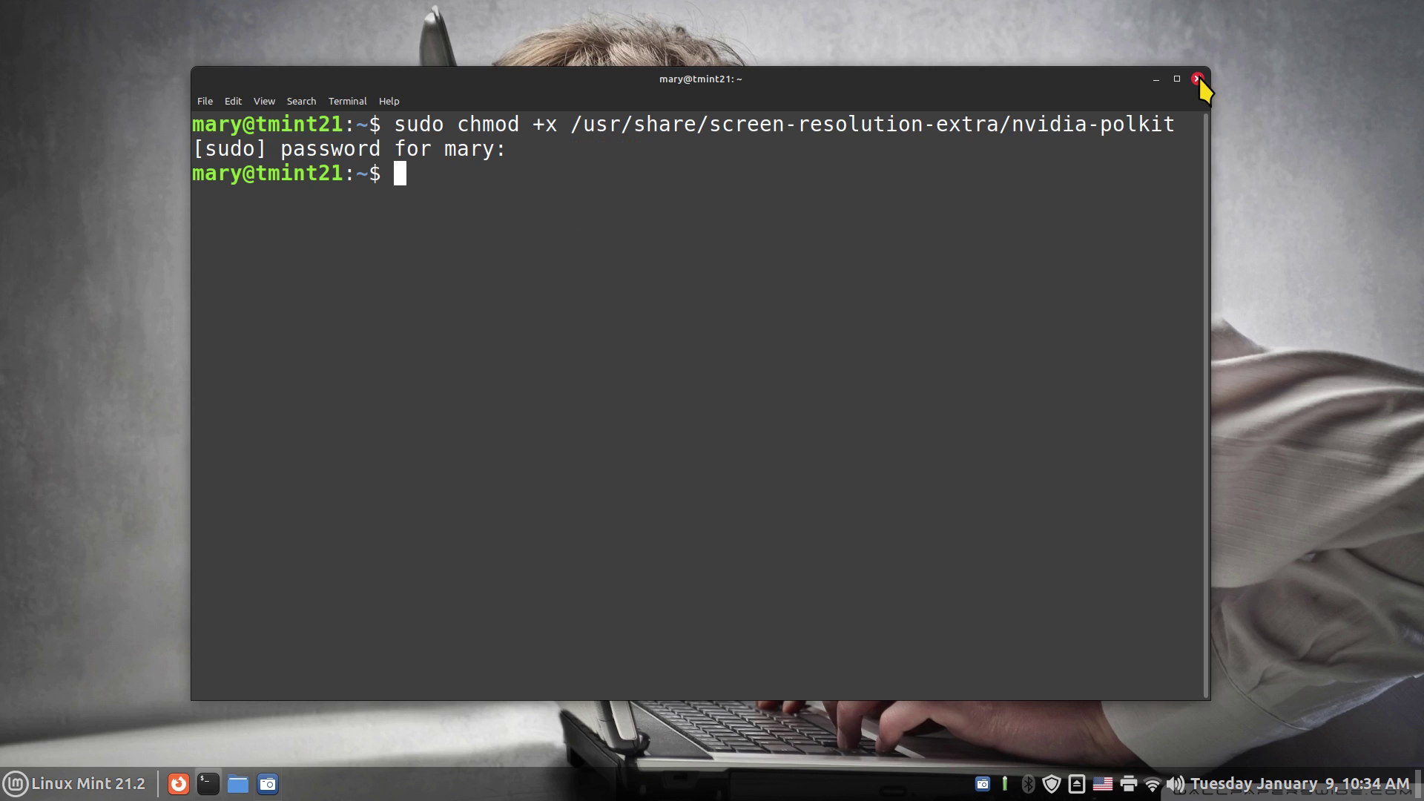
Launch Nvidia Settings from System Settings, reached through the panel menu
right_click(562, 793)
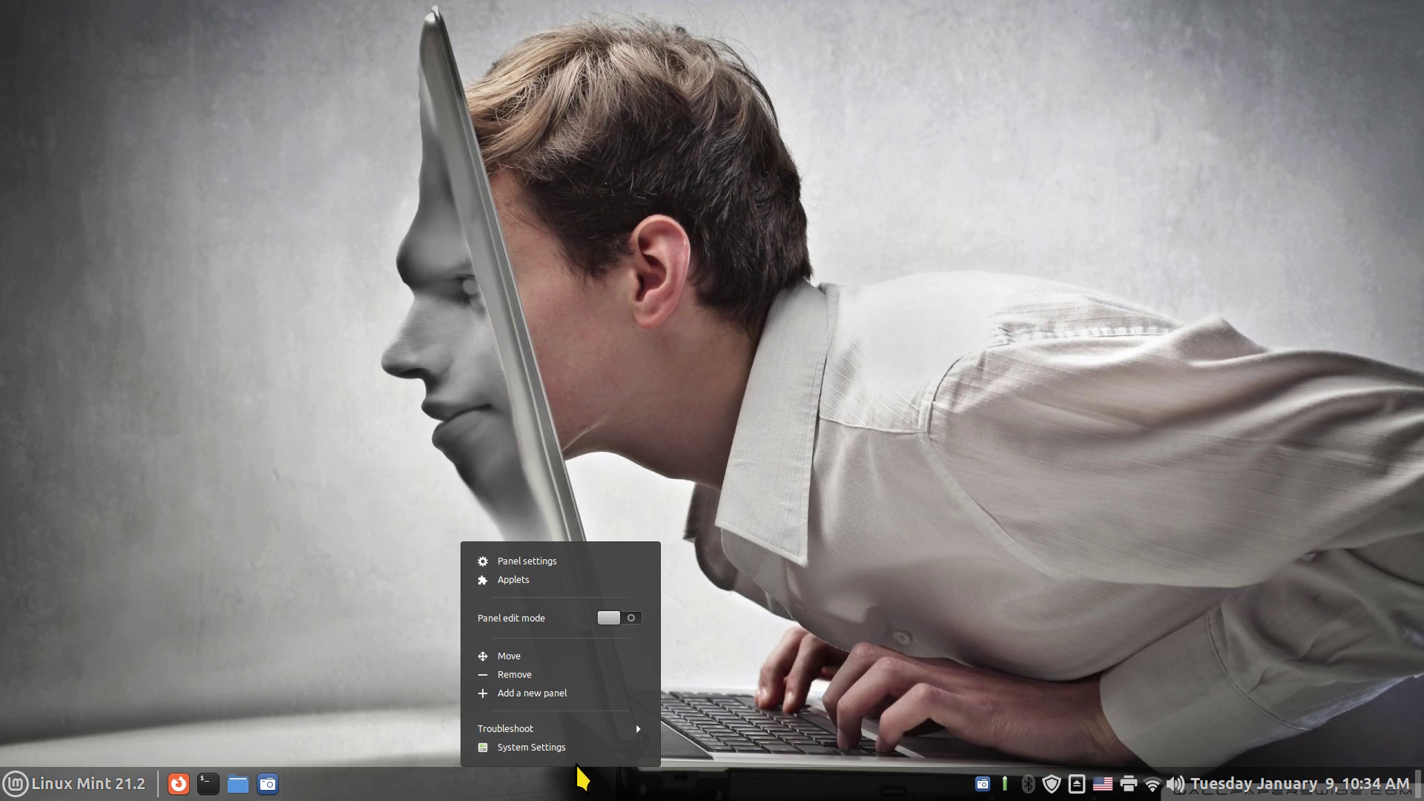
left_click(593, 748)
scroll(684, 463, "down", 5)
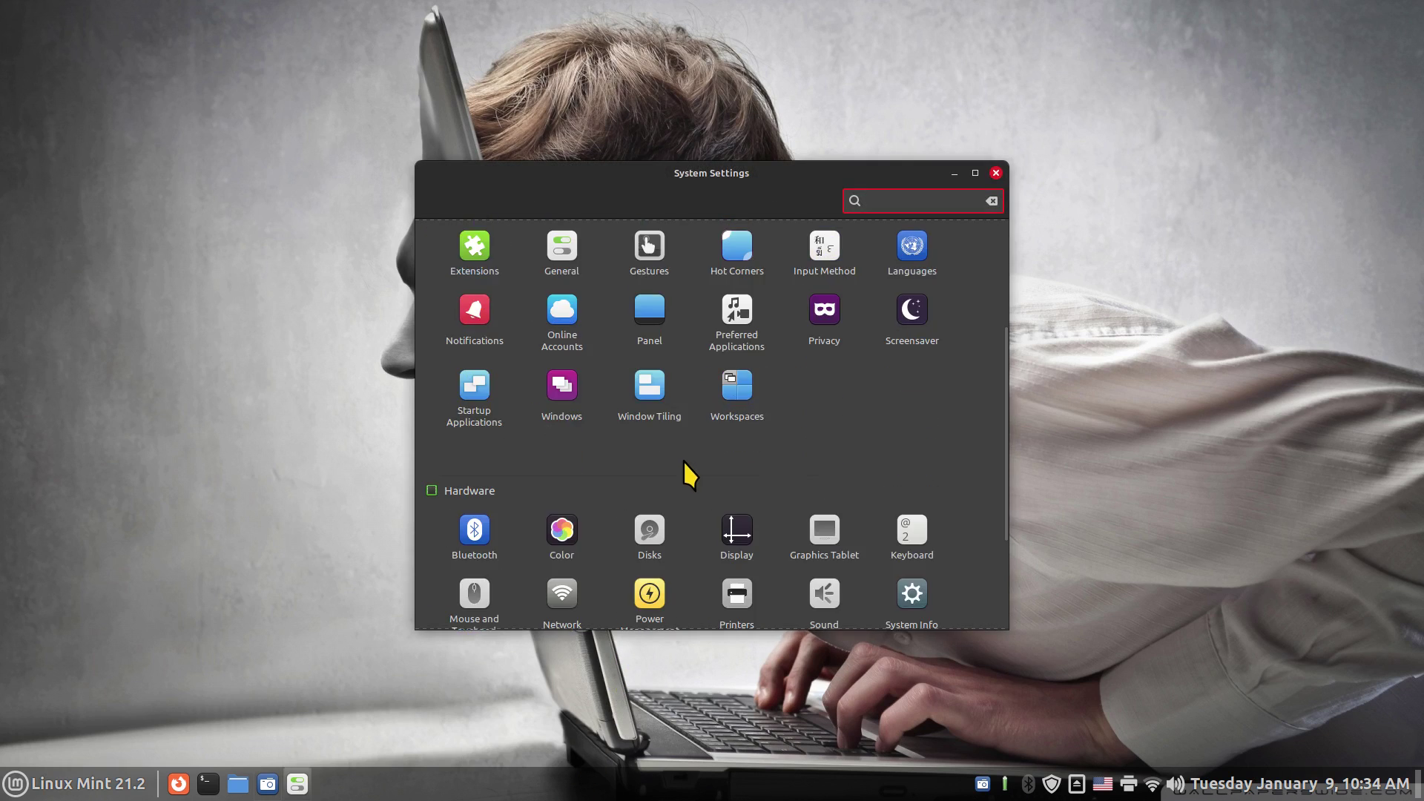
left_click(735, 575)
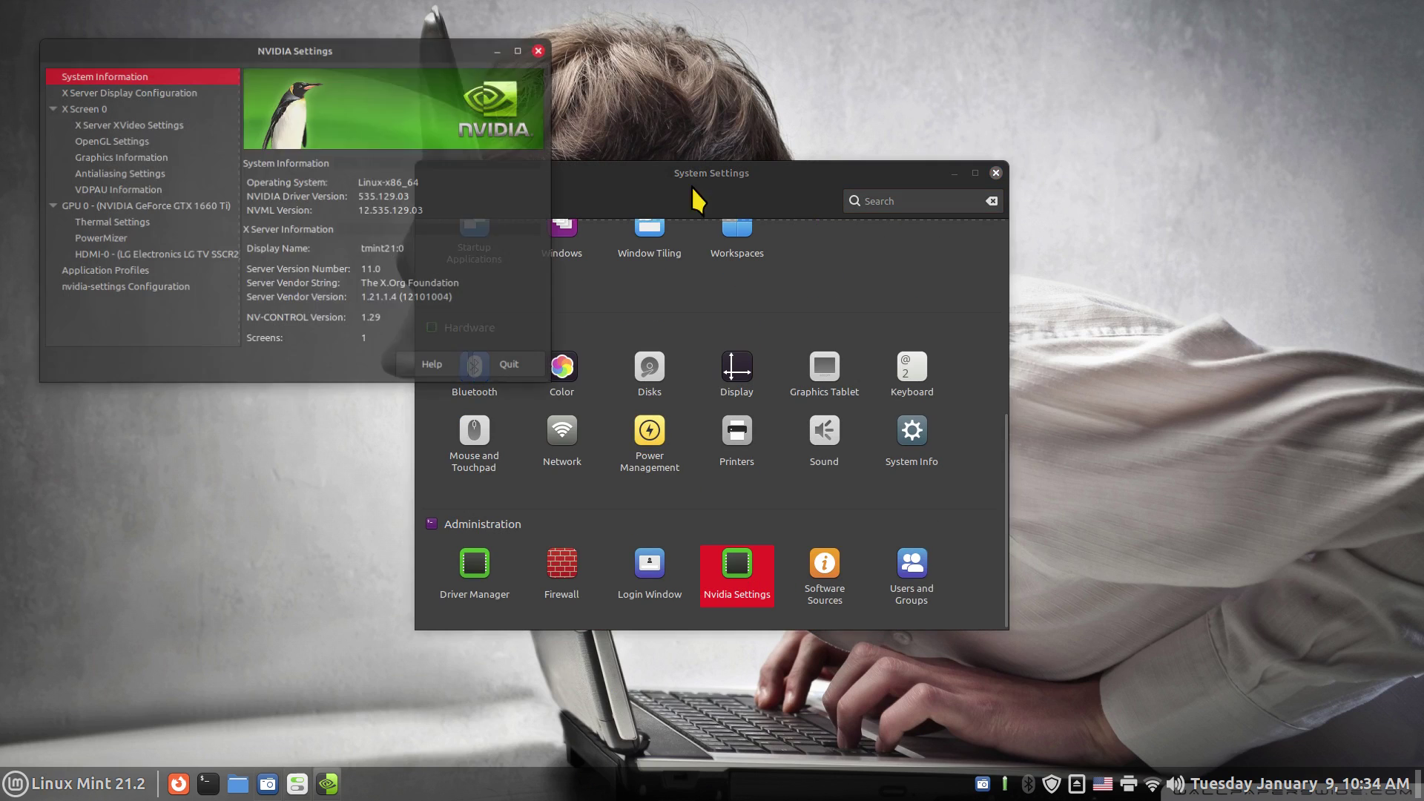
Save the X Server Display Configuration to /etc/X11/xorg.conf, authenticating with the account password
left_click(178, 92)
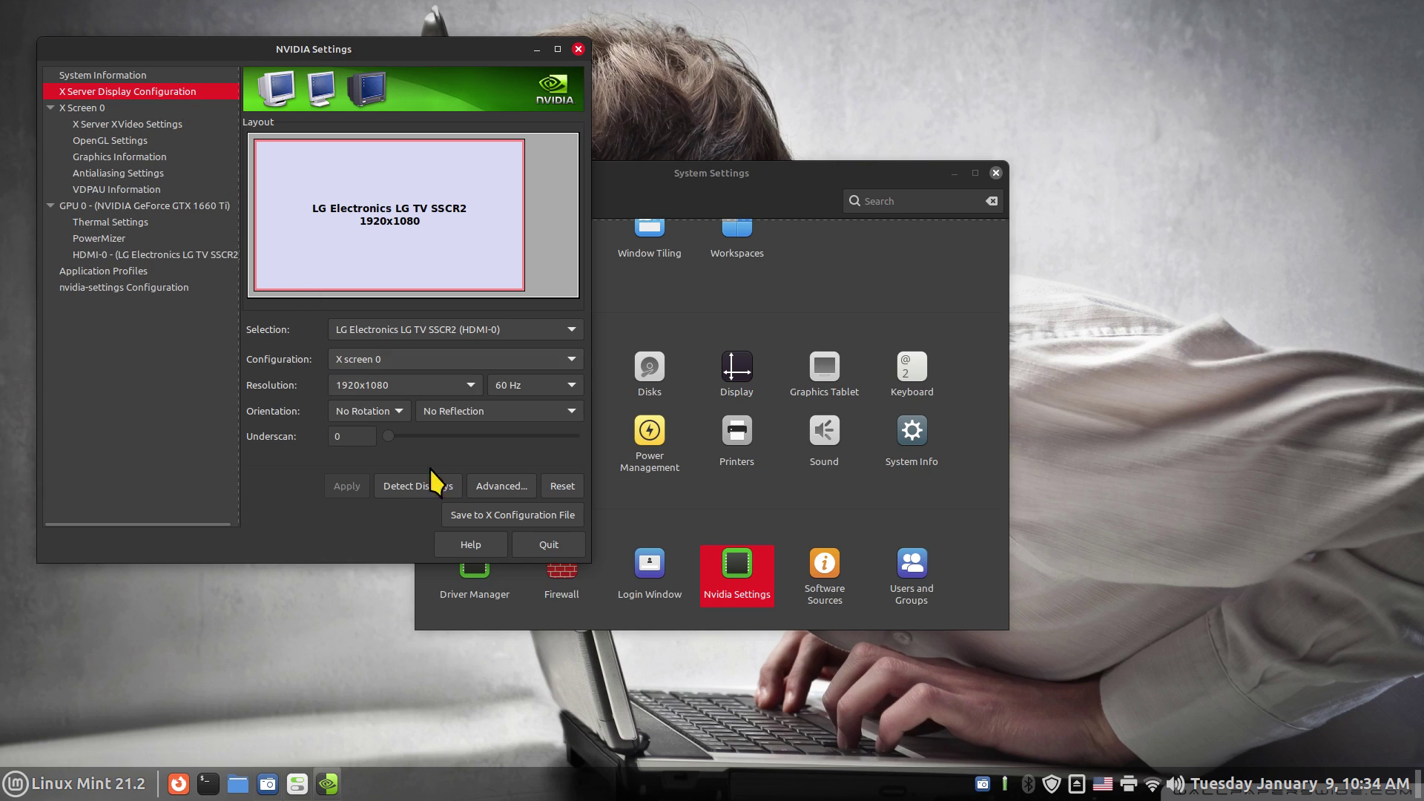
left_click(474, 517)
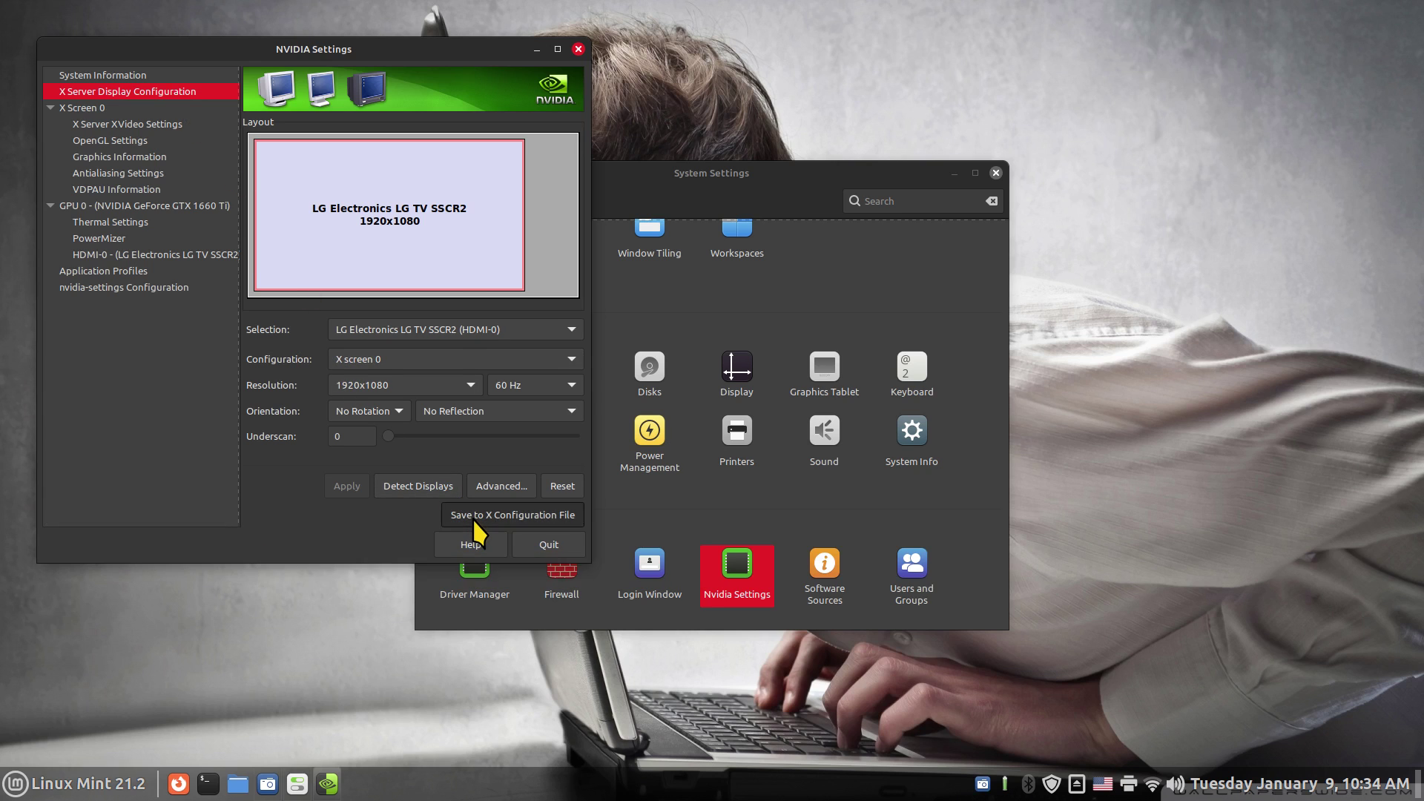
left_click(359, 381)
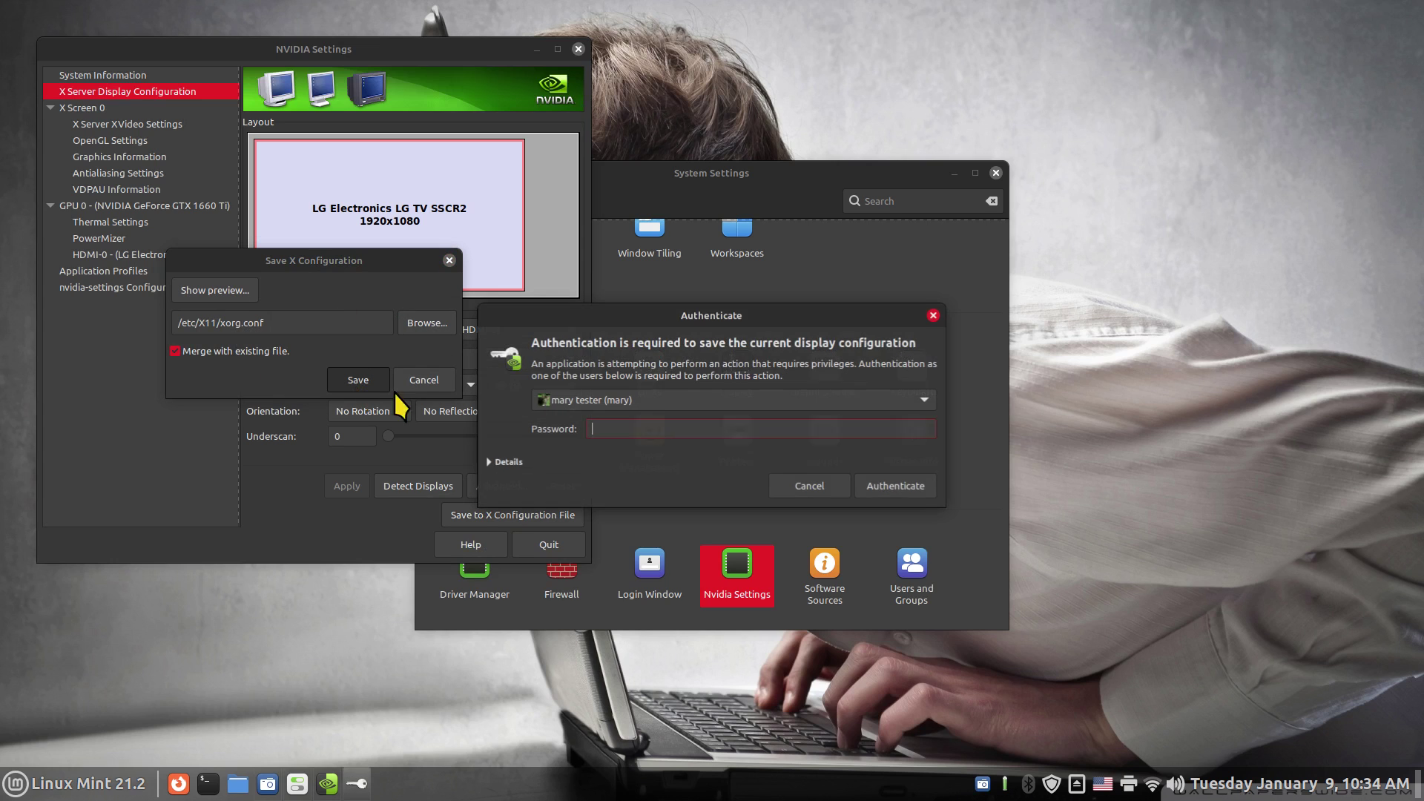
type("pa")
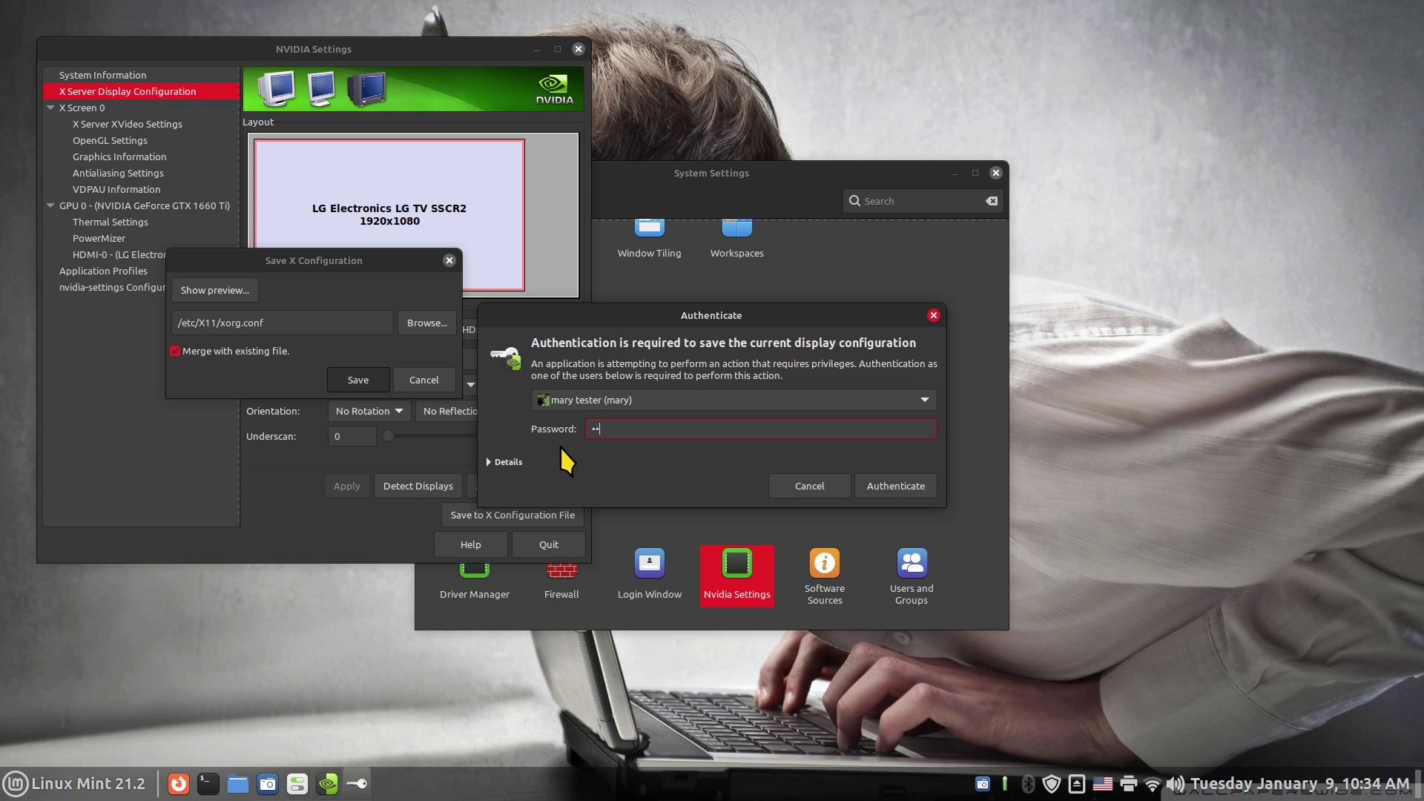
type("ssword")
key("Return")
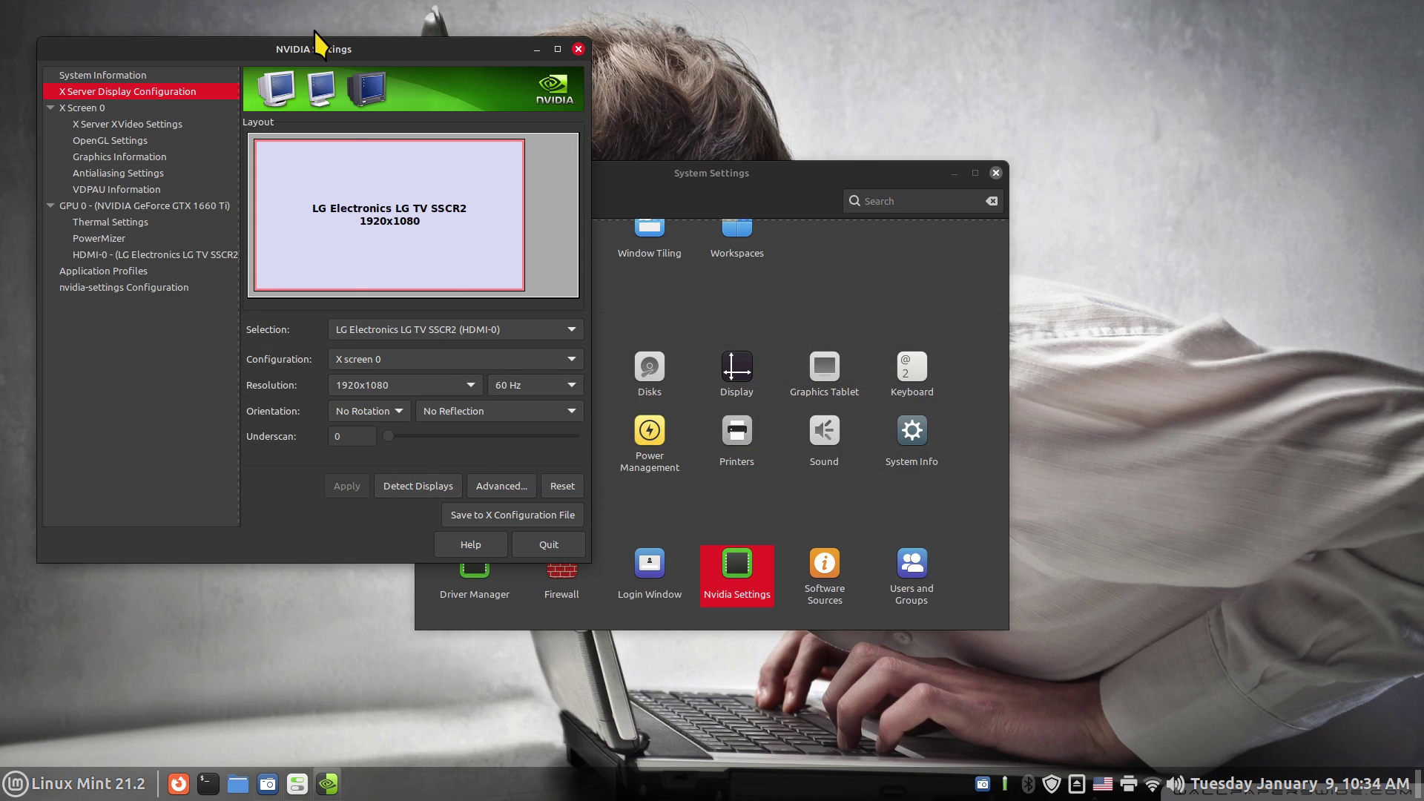
Try underscan values including 28, reset underscan to 0, and quit NVIDIA Settings despite pending changes
left_click_drag(335, 50, 594, 69)
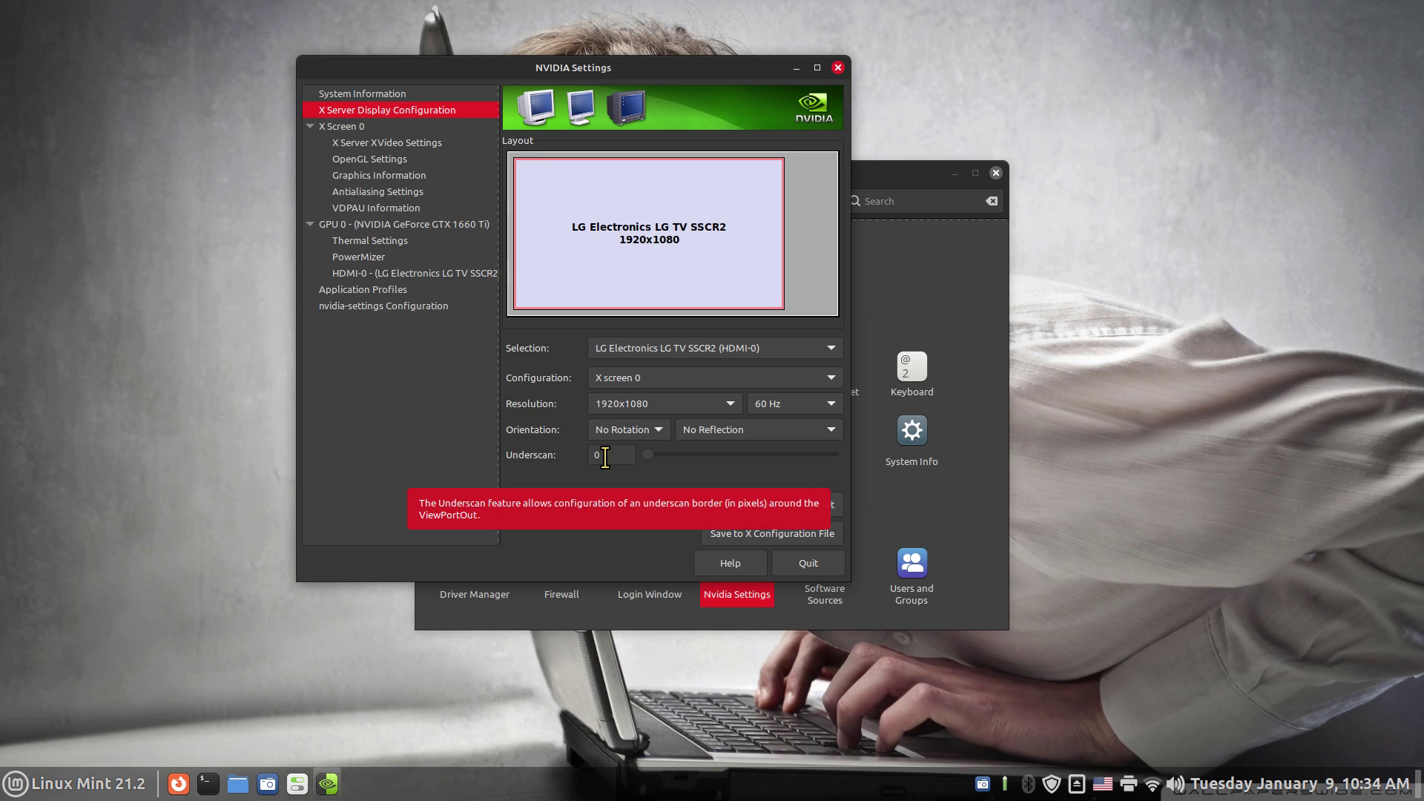
left_click_drag(648, 454, 657, 454)
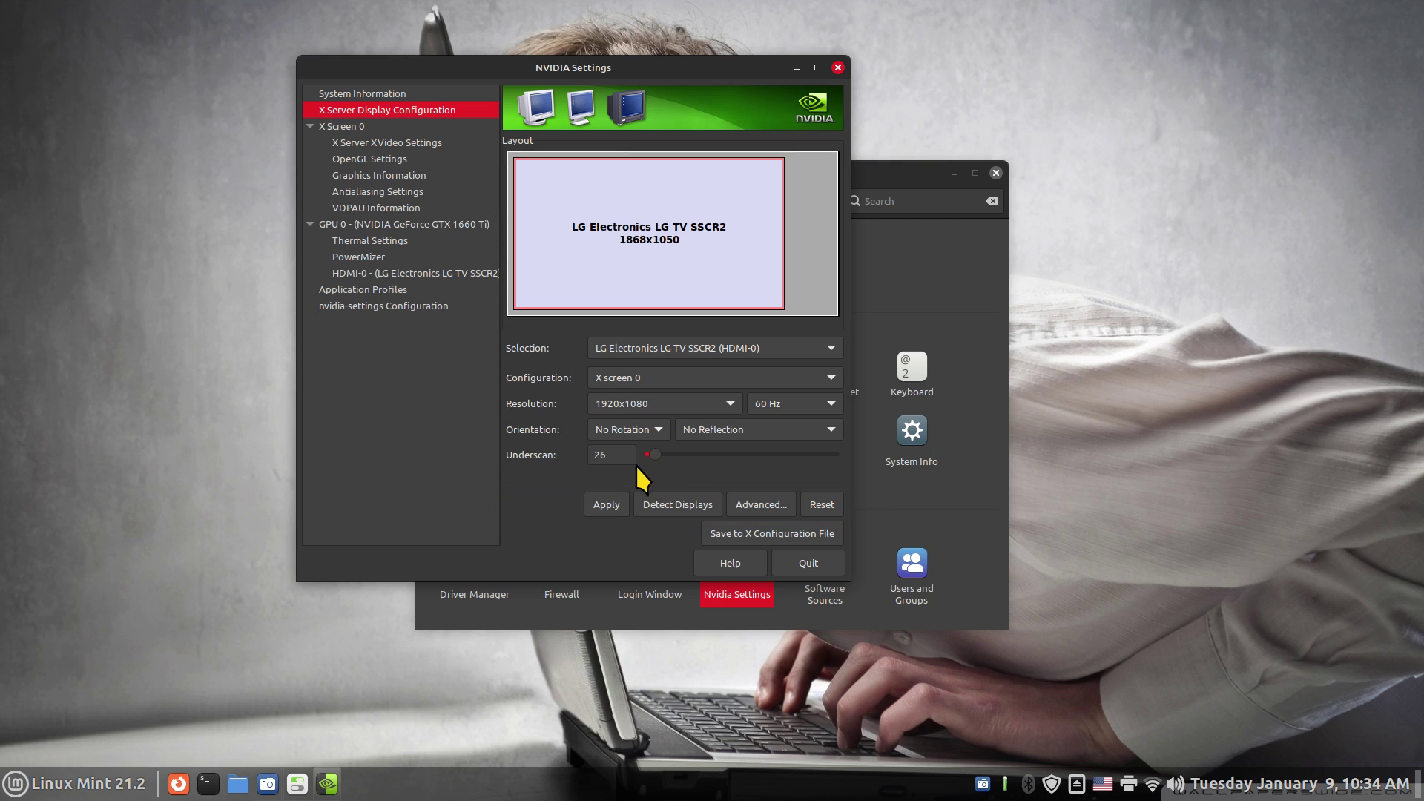
left_click_drag(609, 454, 564, 455)
type("28")
left_click_drag(654, 455, 638, 459)
left_click(795, 564)
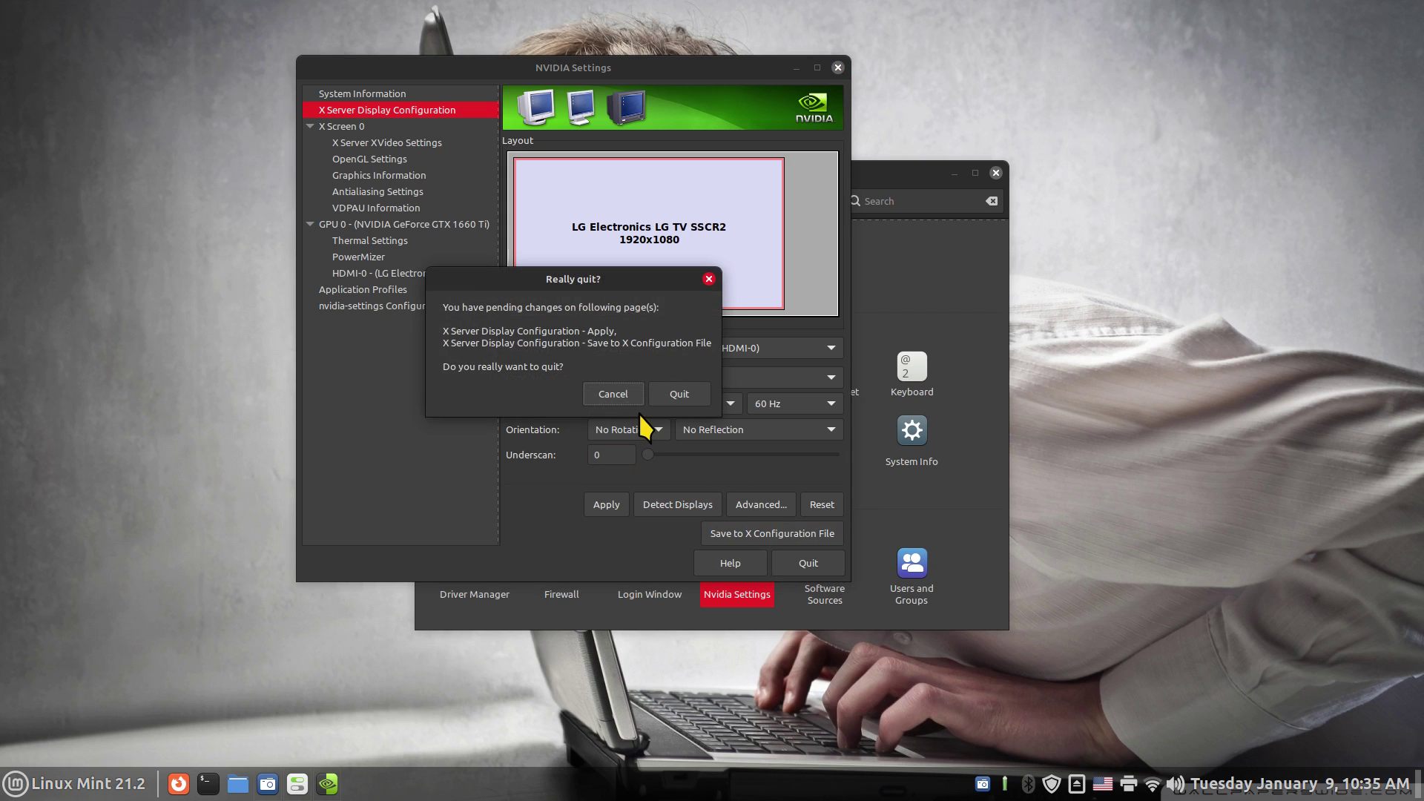
left_click(677, 395)
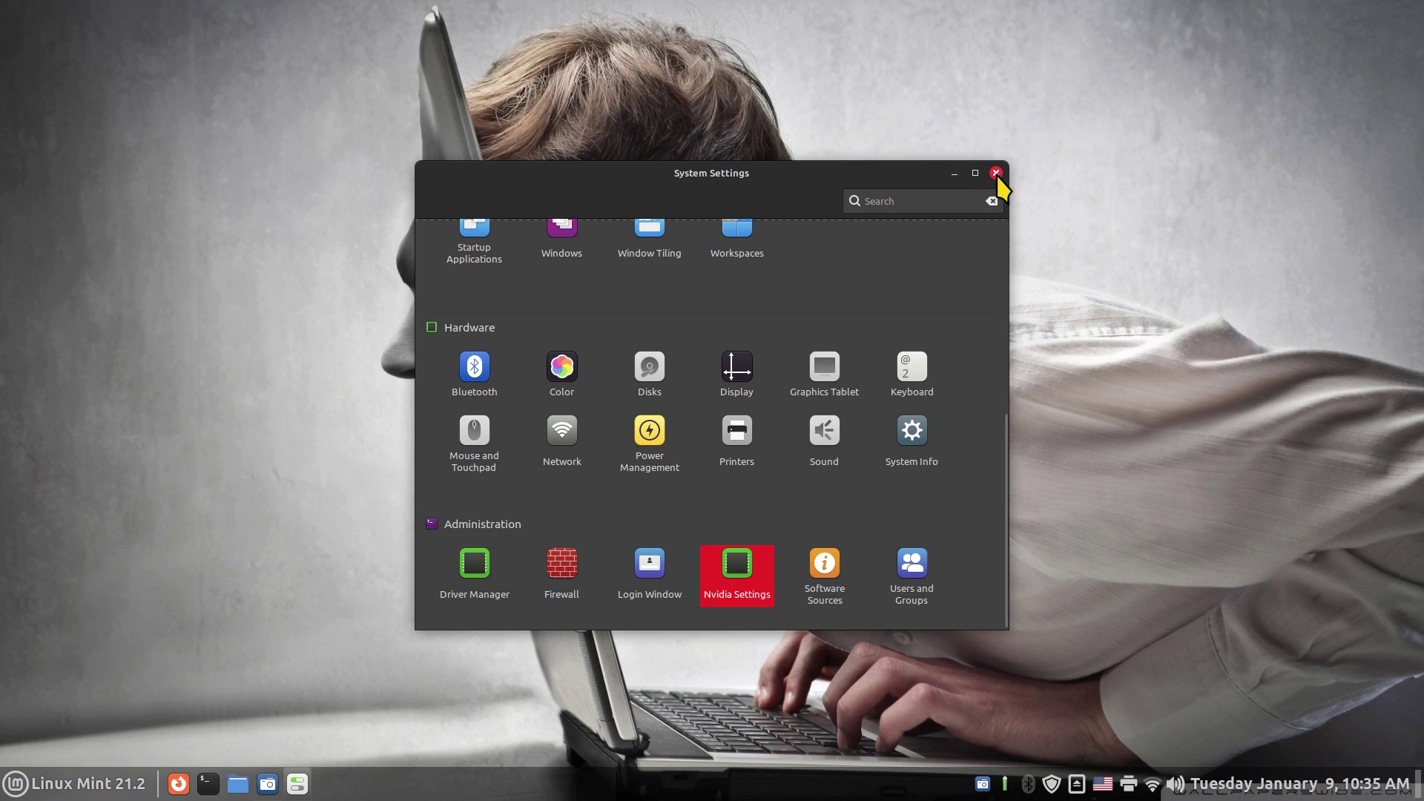
Review System Info showing the GeForce GTX 1660 Ti, return to the overview, and close System Settings
left_click_drag(808, 170, 721, 76)
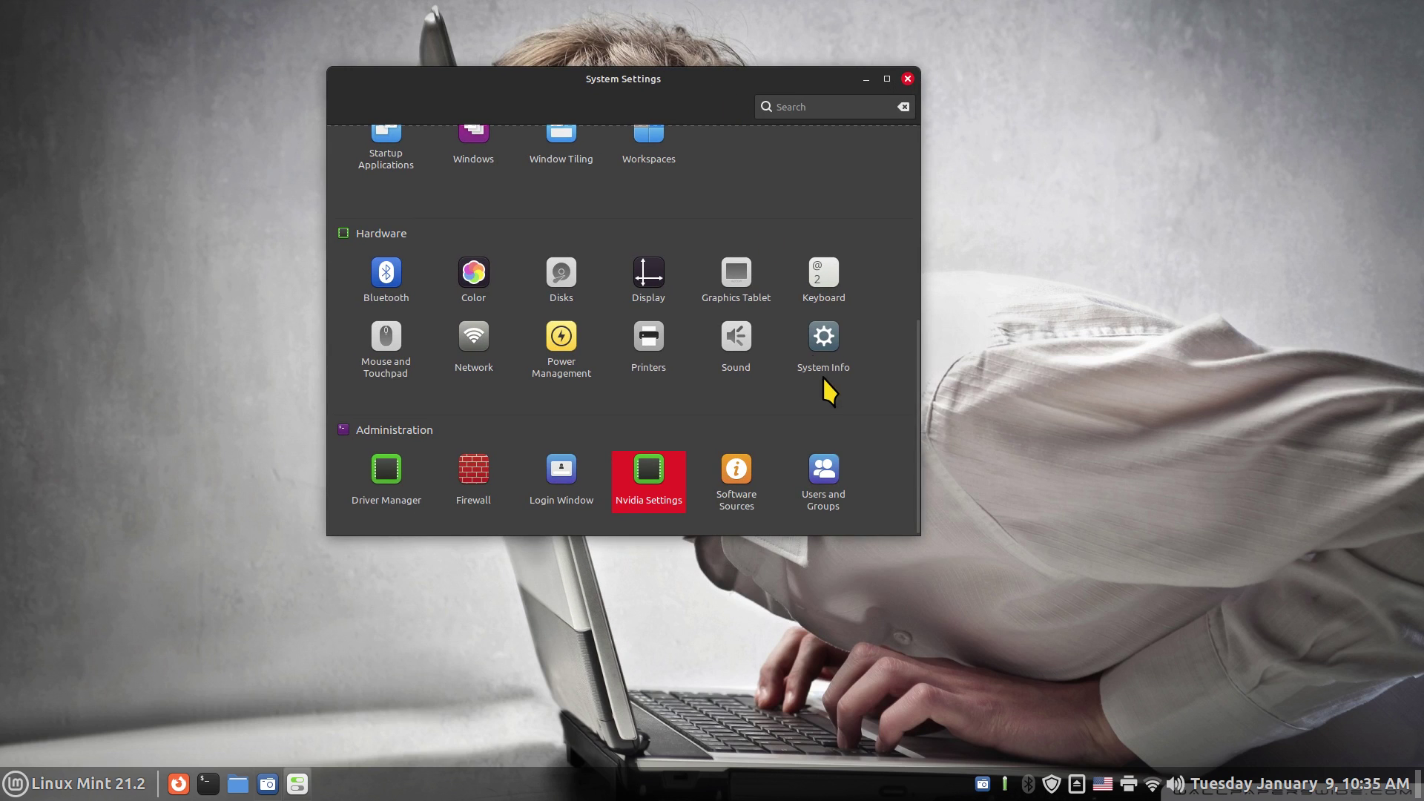
left_click(828, 348)
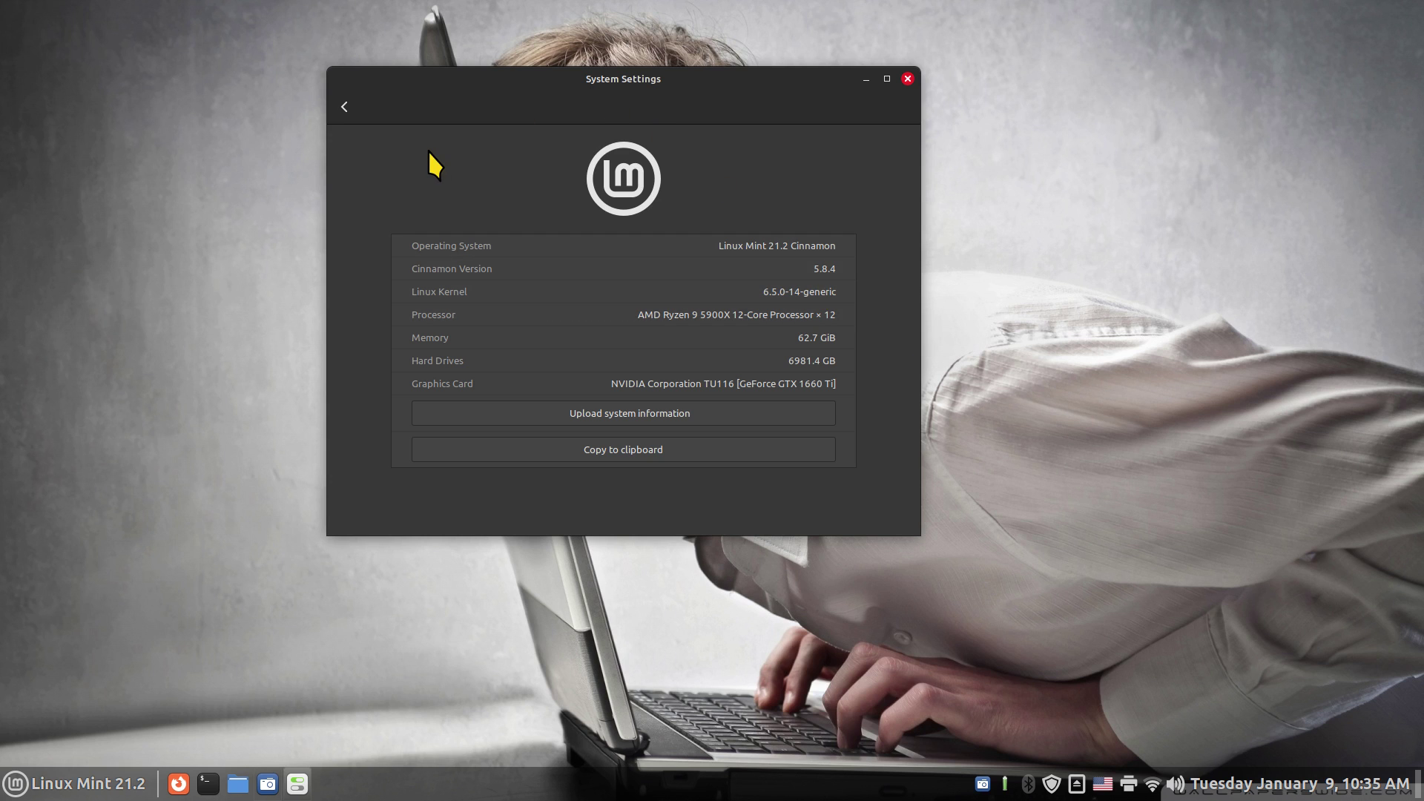
left_click(345, 107)
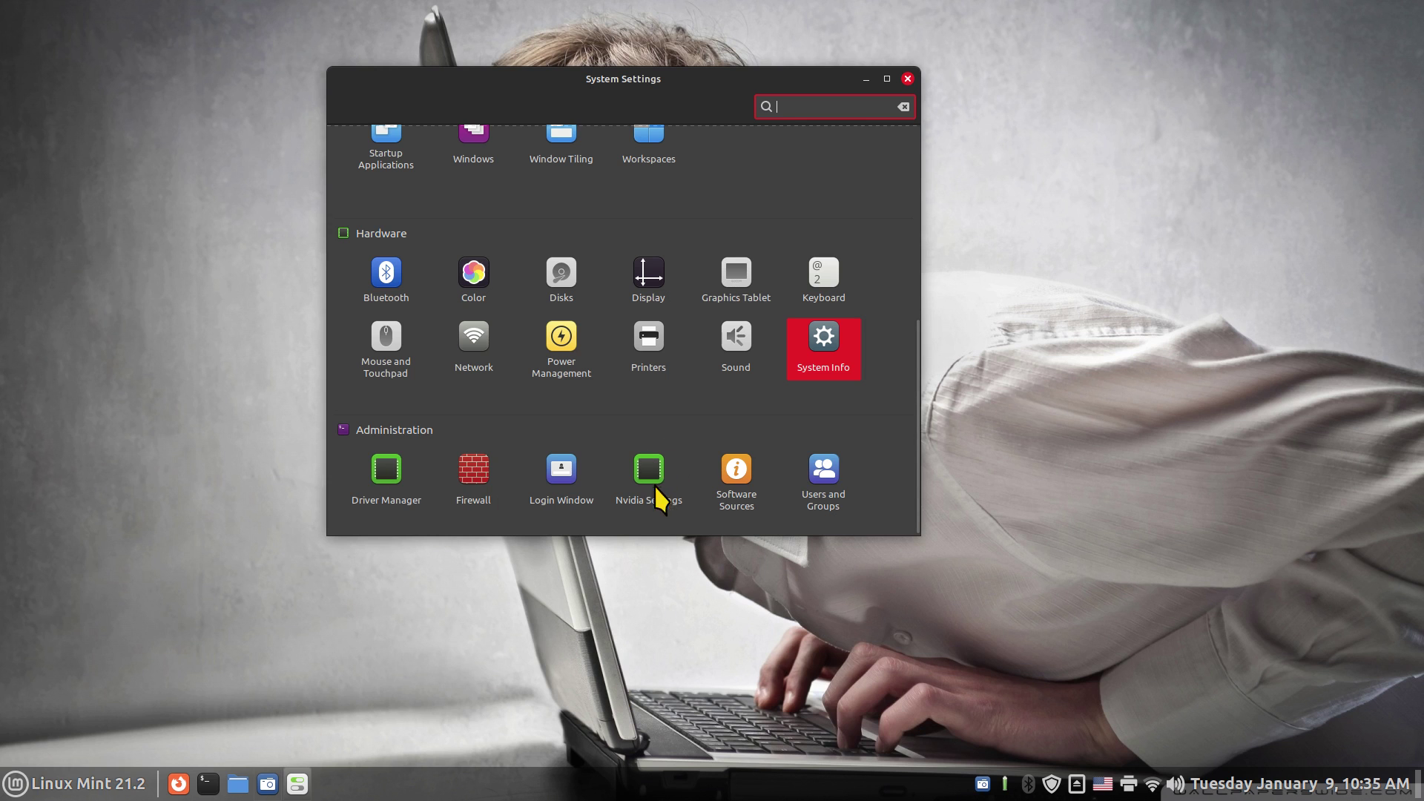
left_click(908, 78)
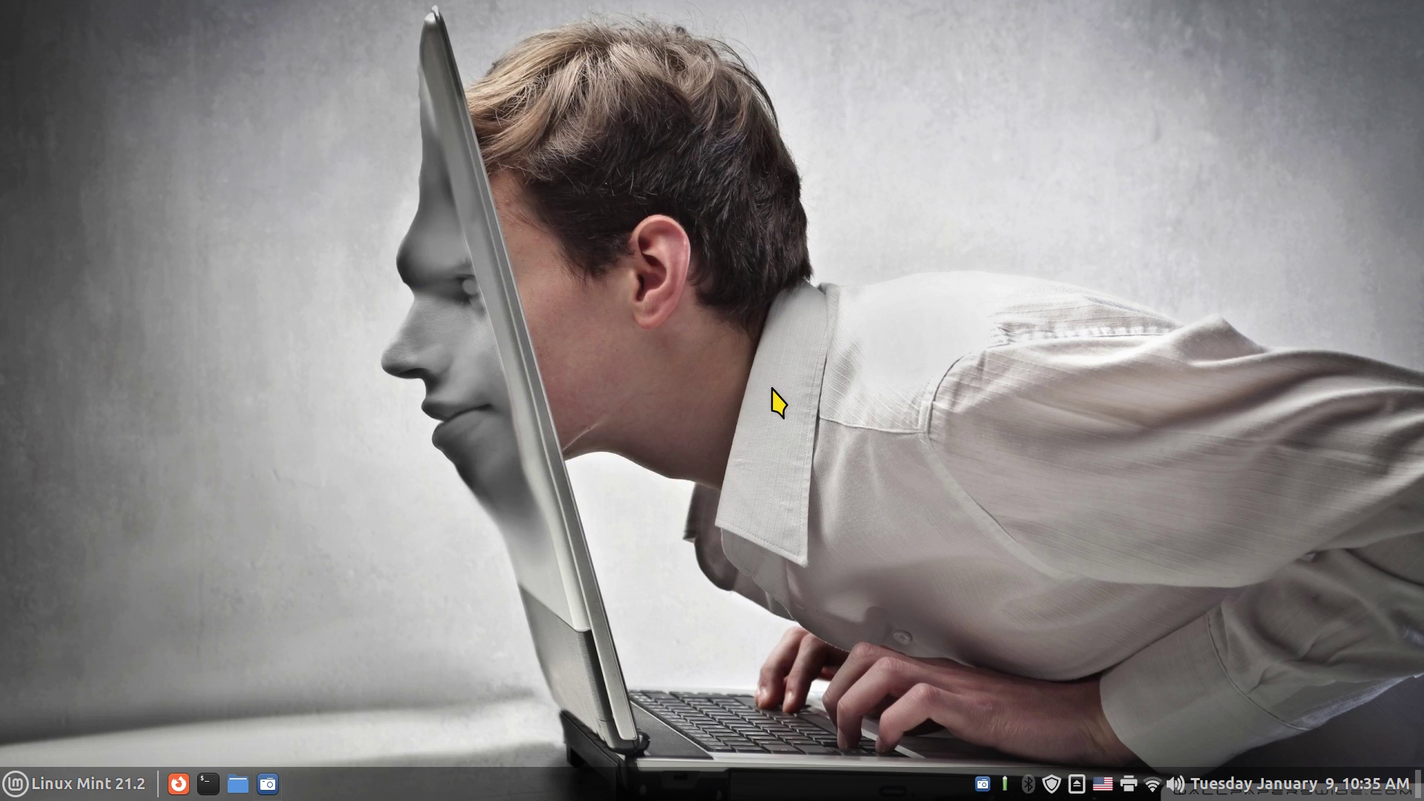